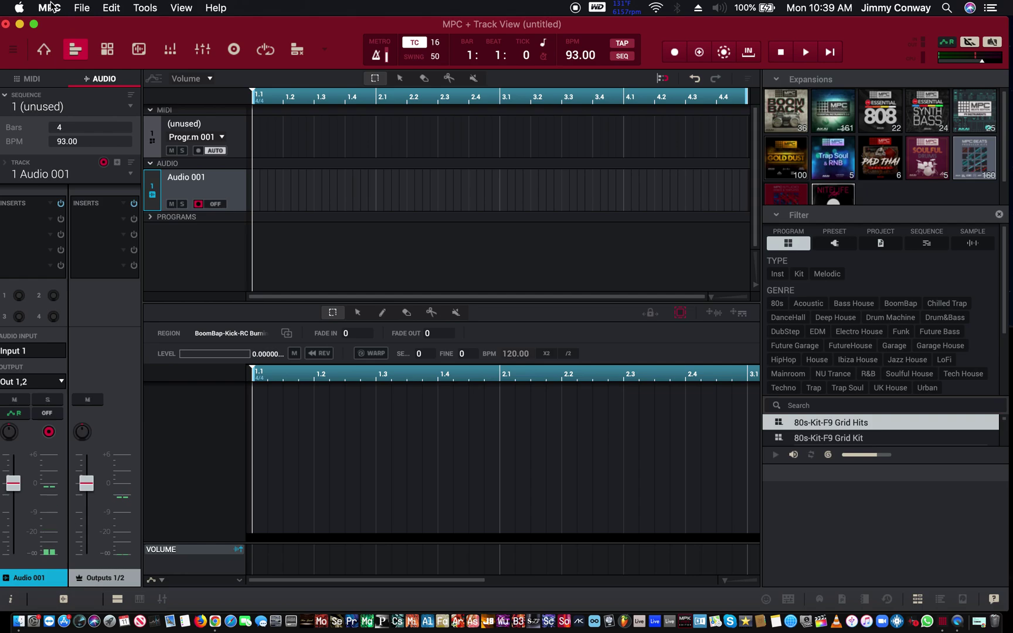
Set the audio buffer size to 128 samples (2.9 ms) in the audio device preferences and confirm.
click(83, 7)
click(83, 7)
click(41, 7)
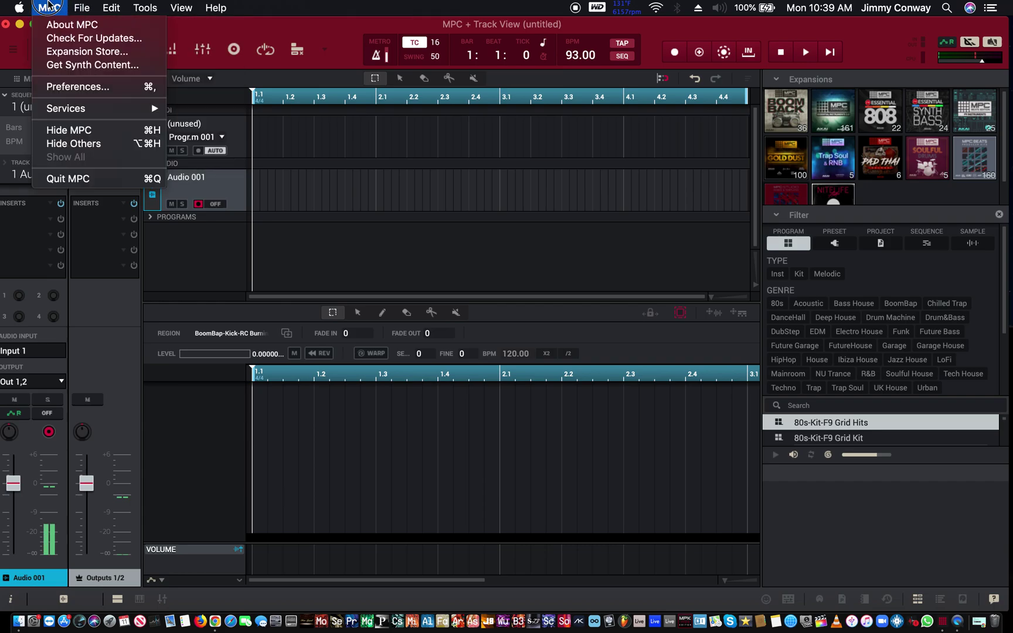
click(79, 86)
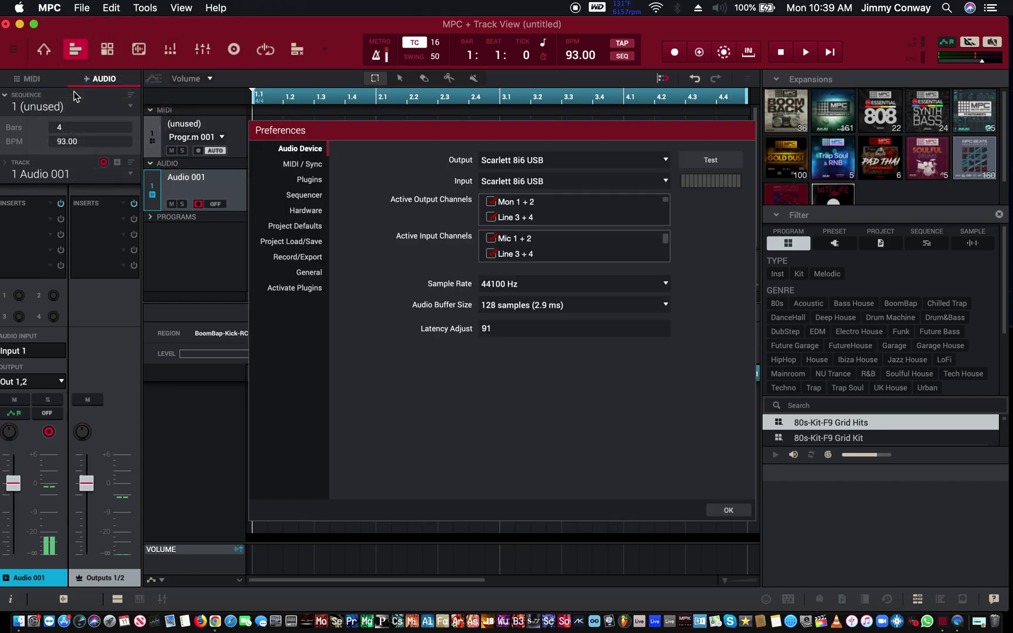
click(515, 306)
click(515, 307)
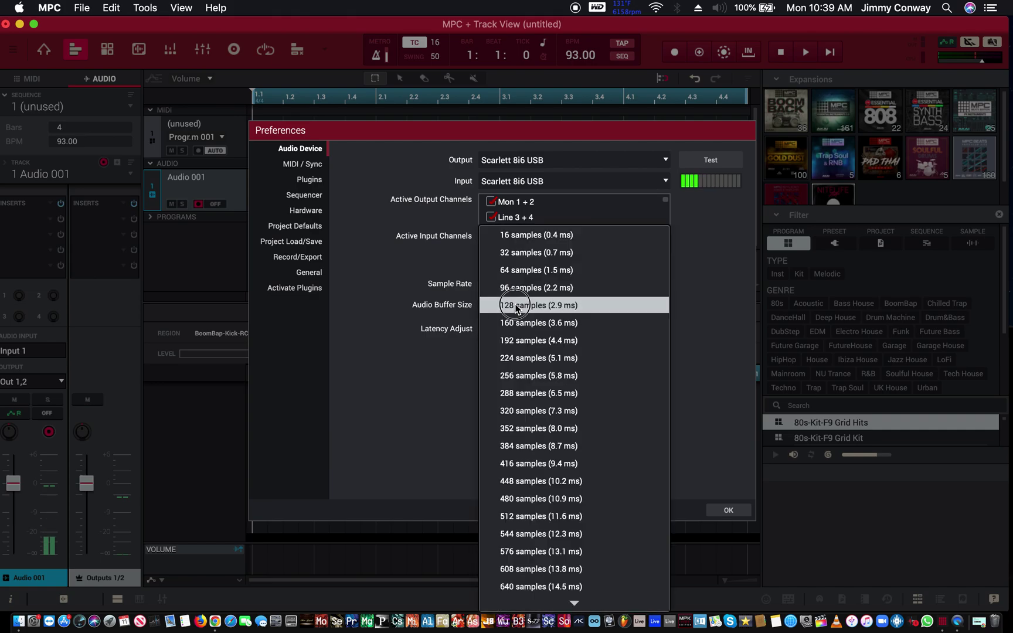
click(546, 379)
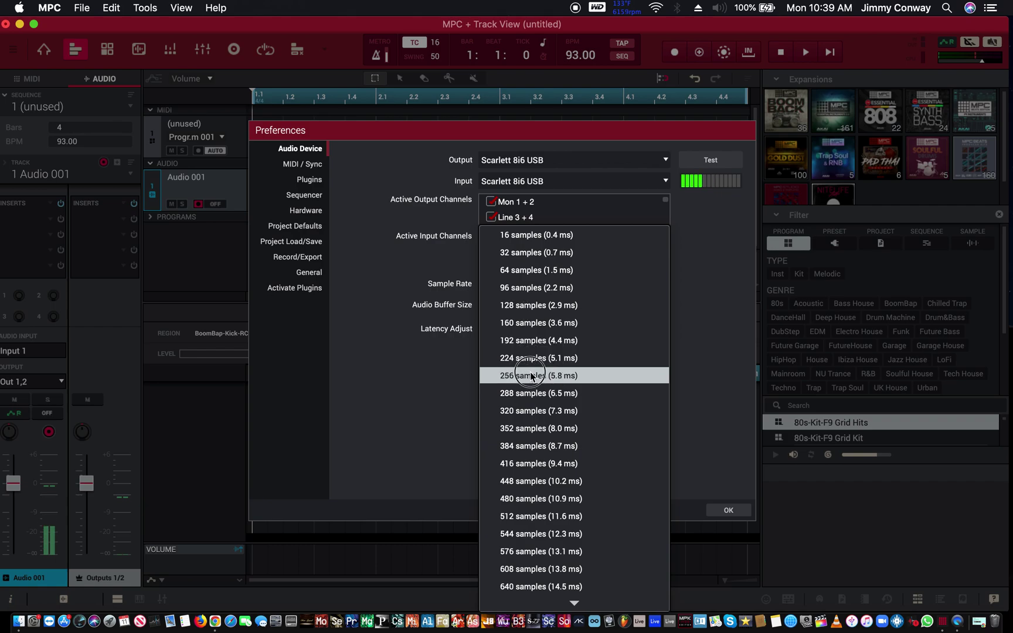
click(507, 310)
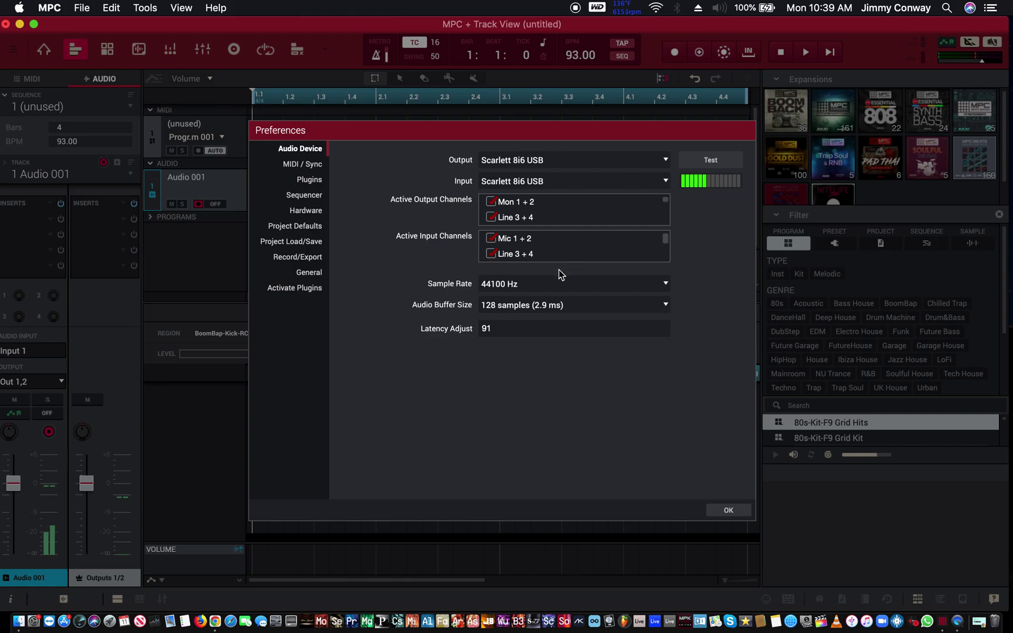
click(498, 308)
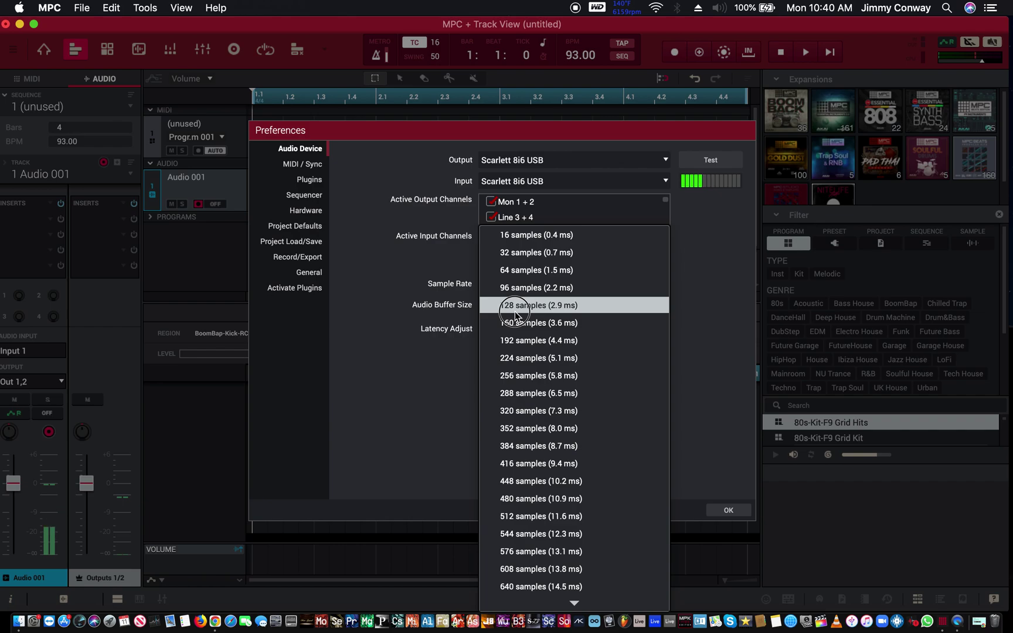
click(515, 311)
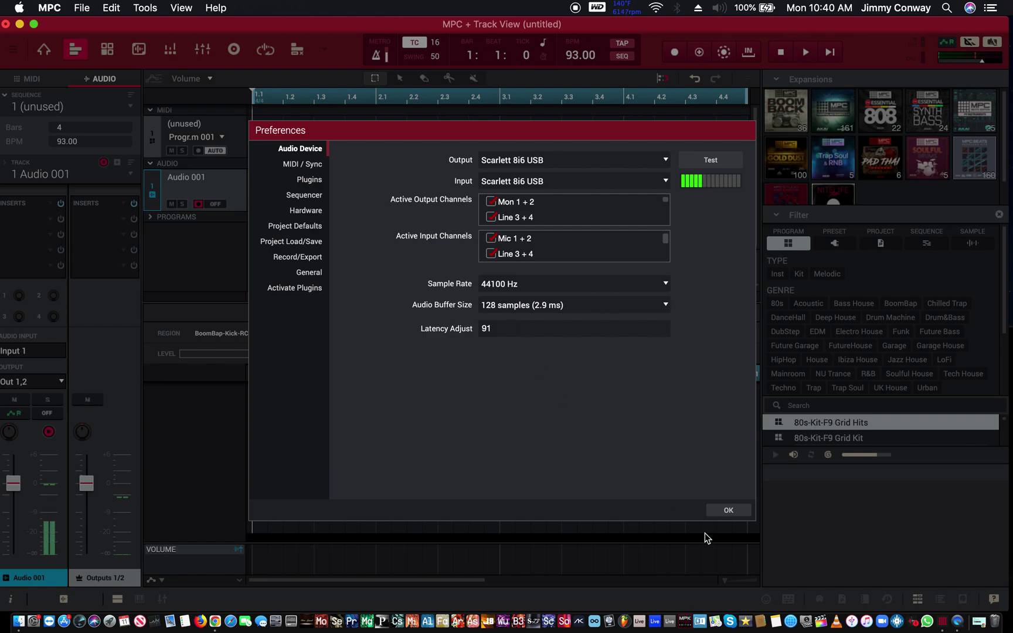
click(729, 509)
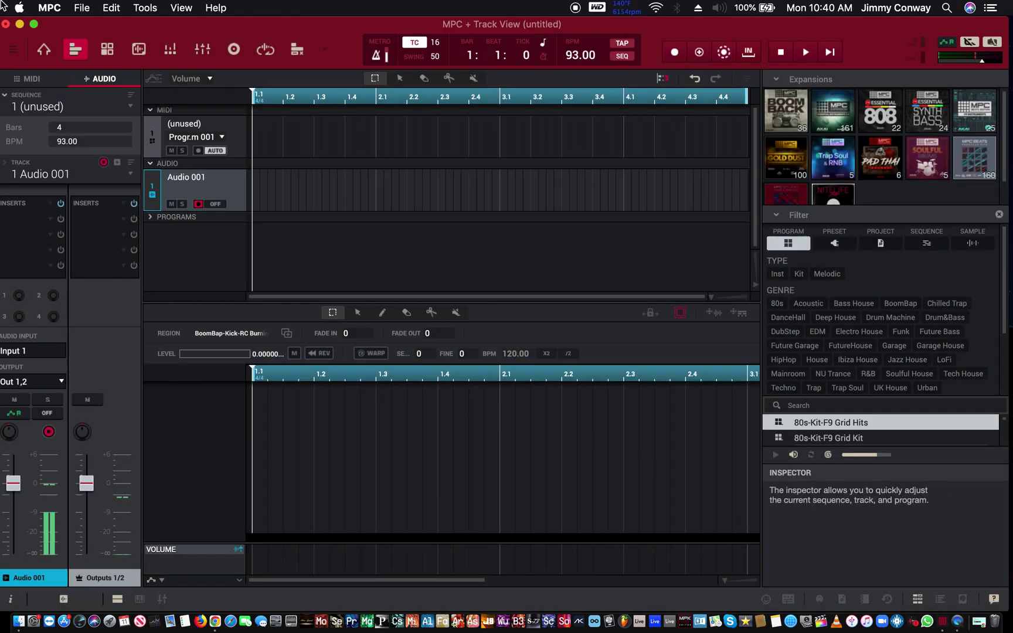
Set the Audio 001 track's audio input to mono Input 1 and its monitoring mode to In.
drag(79, 32, 92, 8)
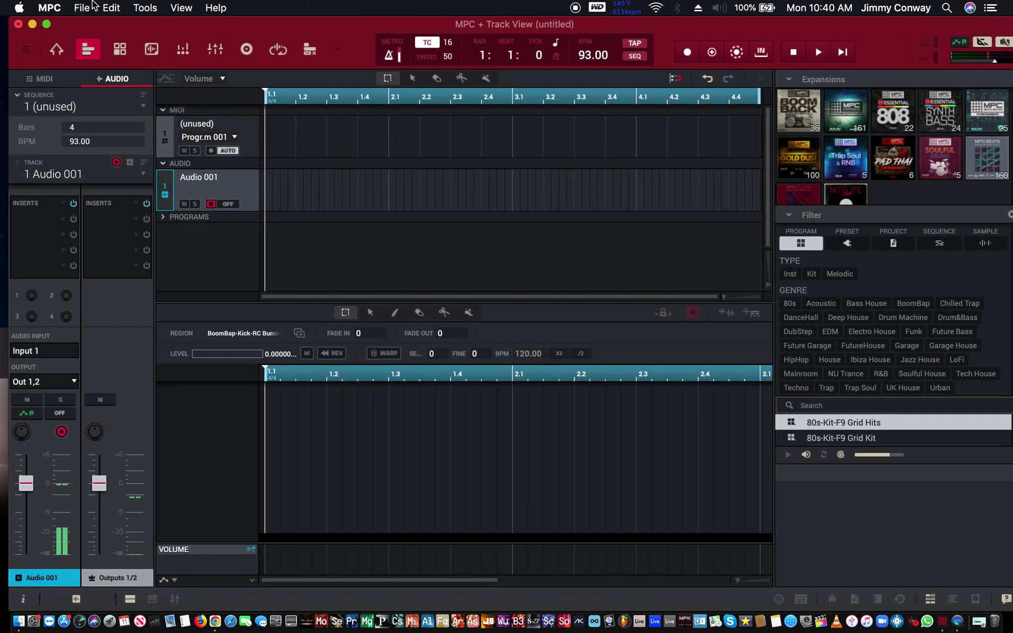
click(42, 351)
mouse_move(47, 368)
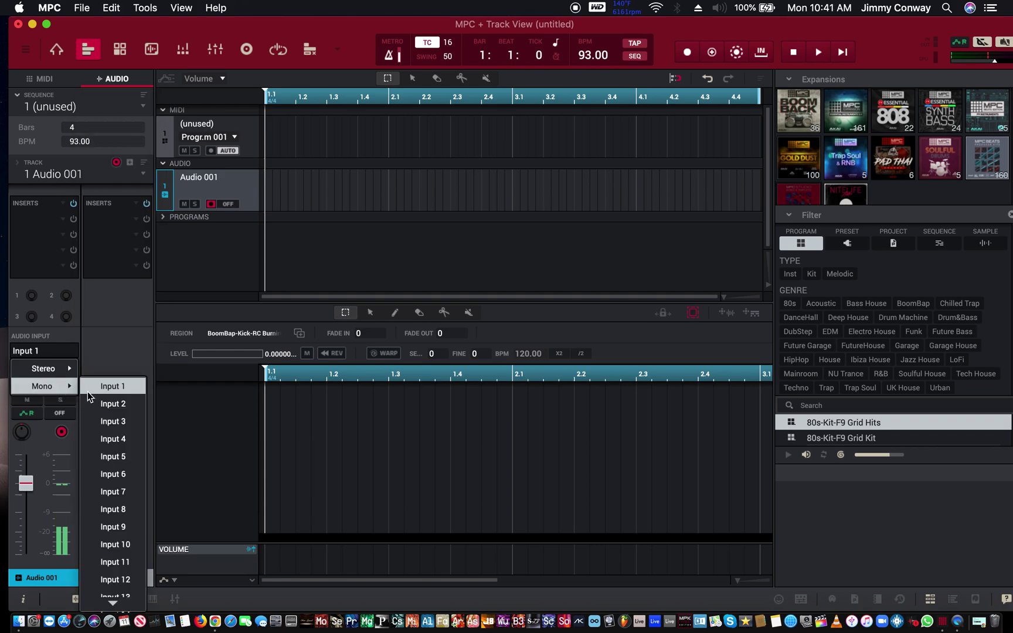
click(99, 389)
click(99, 388)
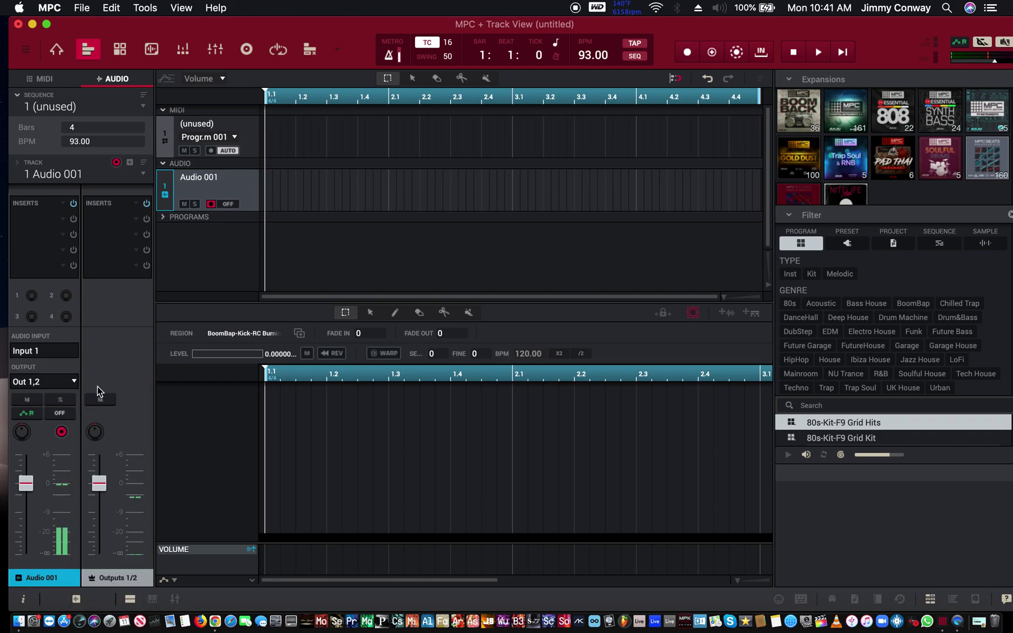
click(61, 413)
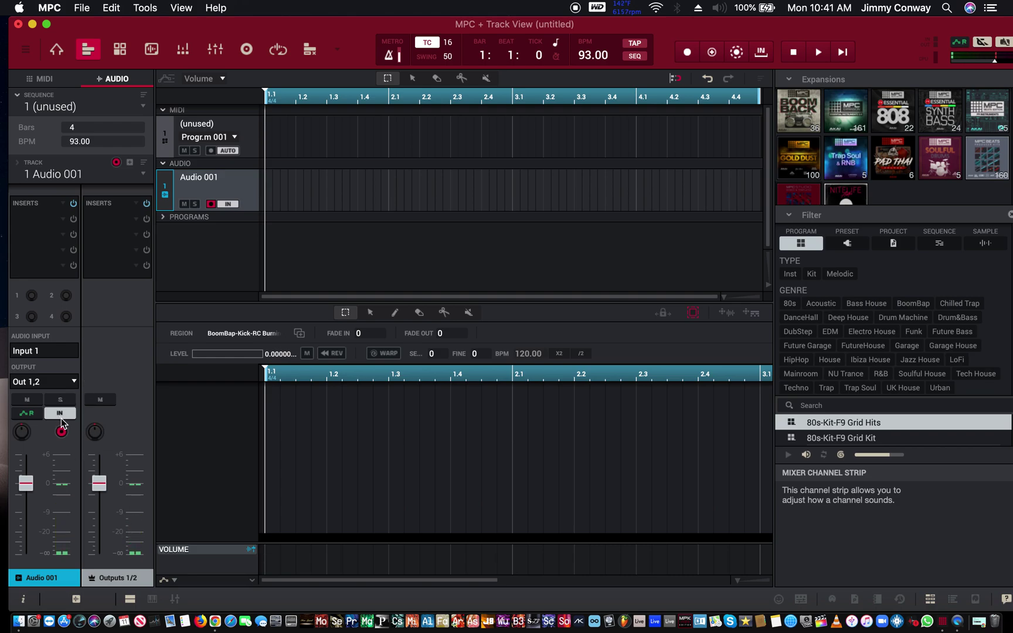
Load the Exponential Audio Nimbus VST reverb into the first insert slot of Audio 001.
click(66, 221)
click(73, 212)
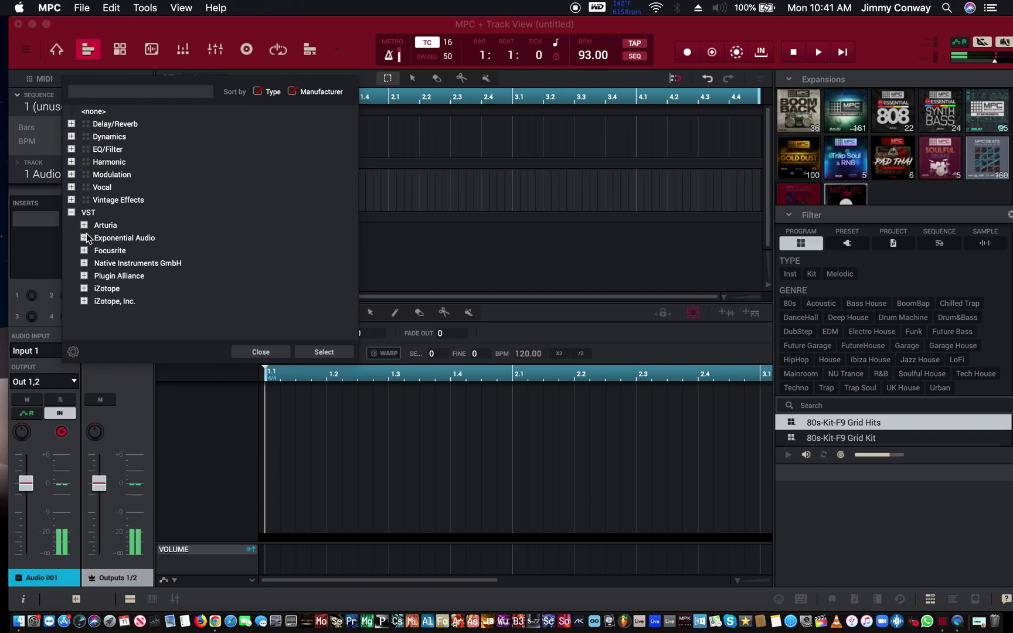
click(84, 238)
click(119, 251)
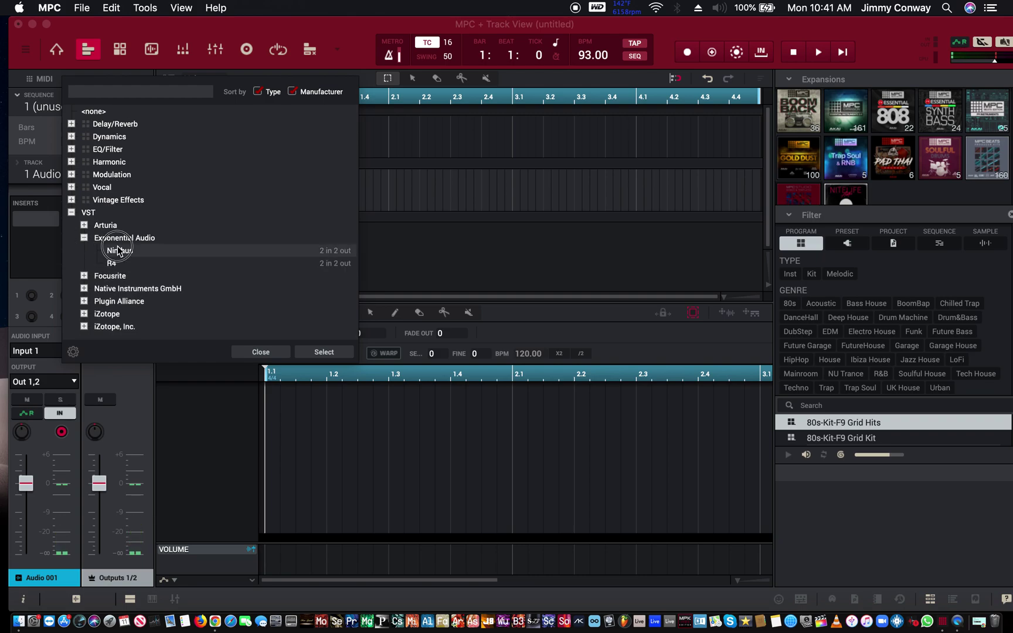
double_click(123, 251)
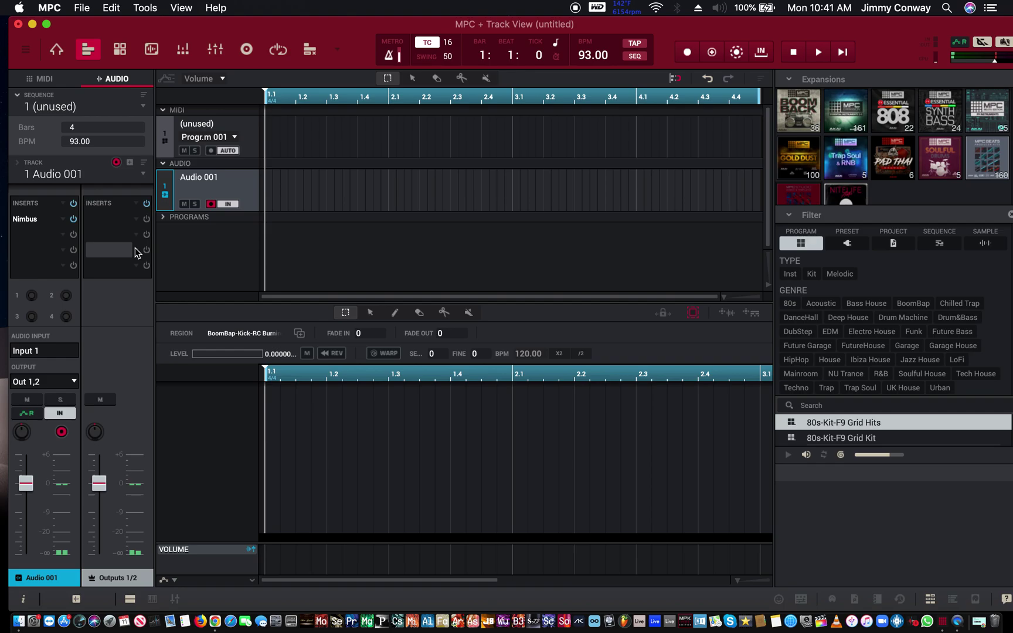
Open the Nimbus plugin window and choose the Small Plate preset keyword.
click(47, 222)
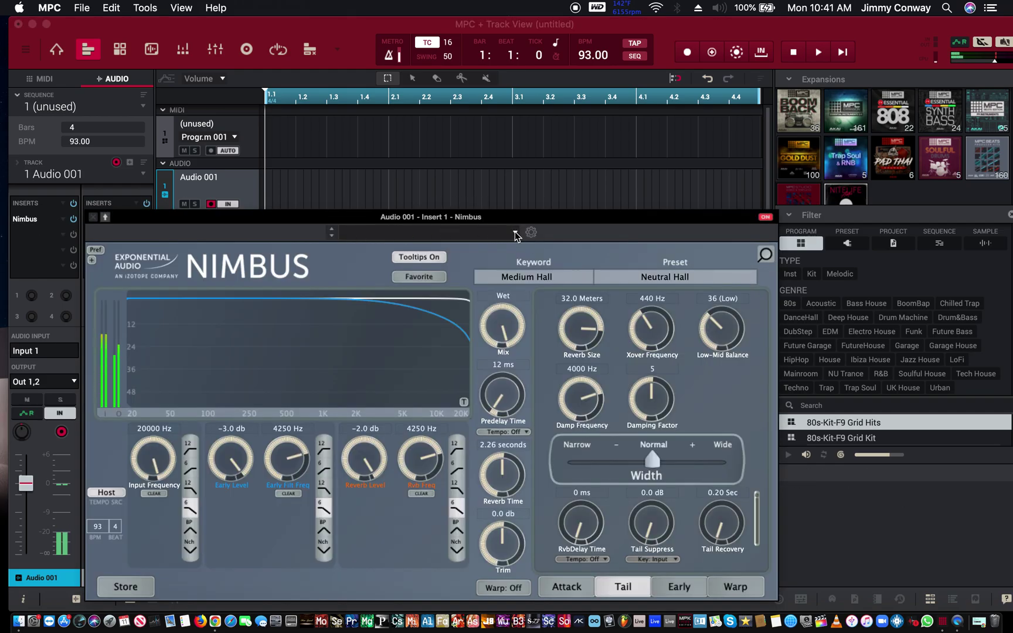
click(557, 282)
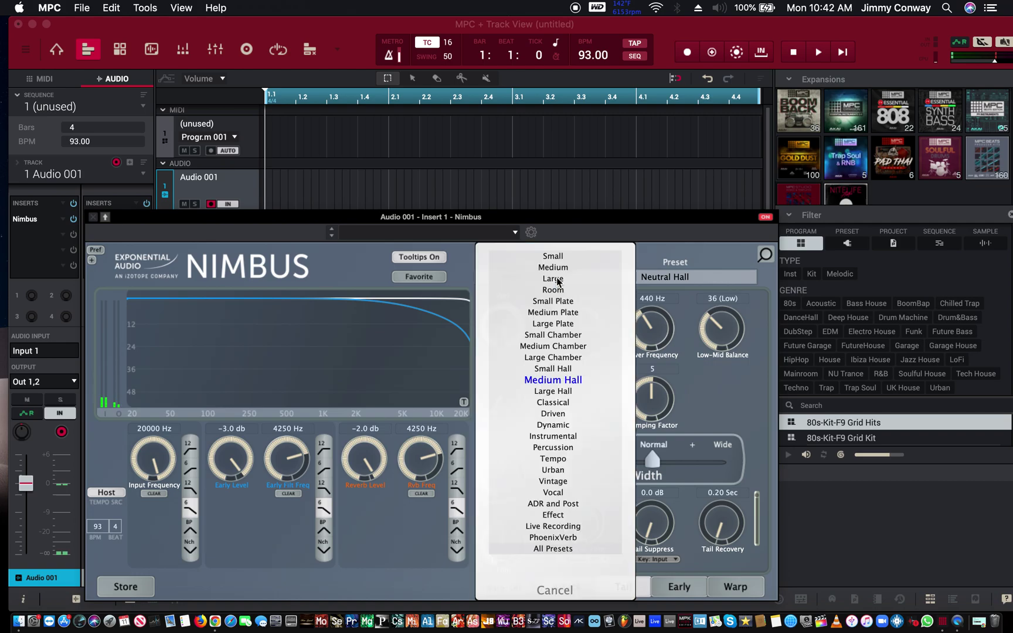
click(544, 300)
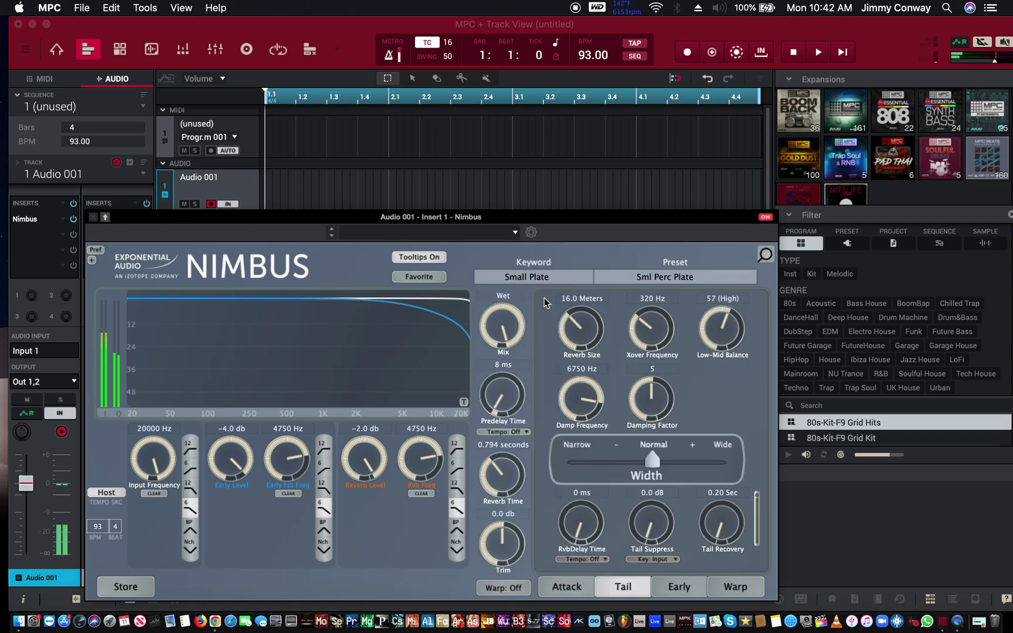
Audition the Snowflake Plate (Lite) and 32nd Dynamic Slap Plate (Lite) presets in Nimbus, then return to Sml Perc Plate.
click(658, 276)
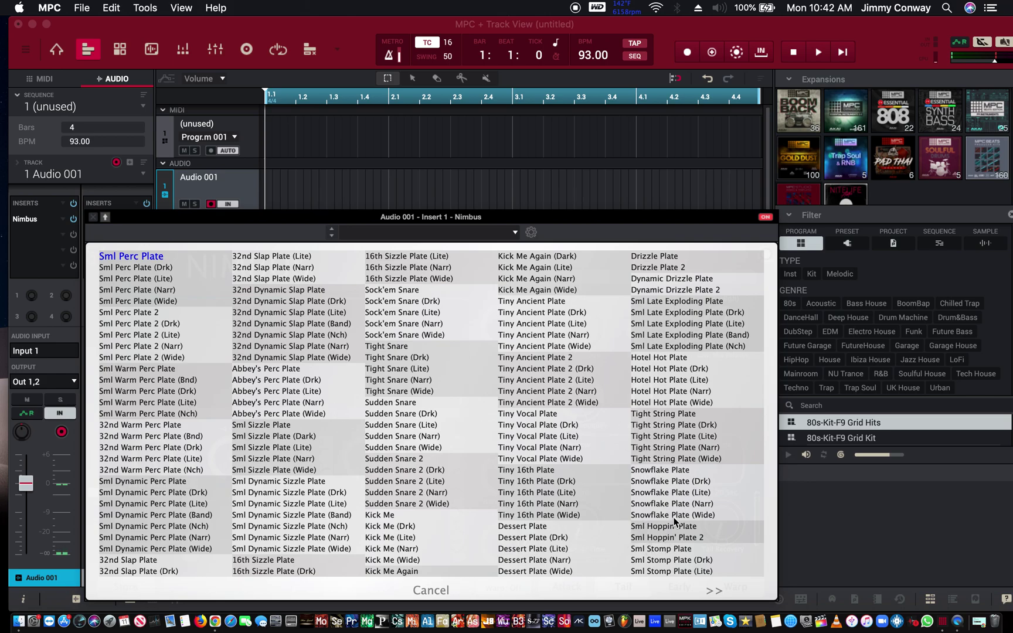
click(675, 493)
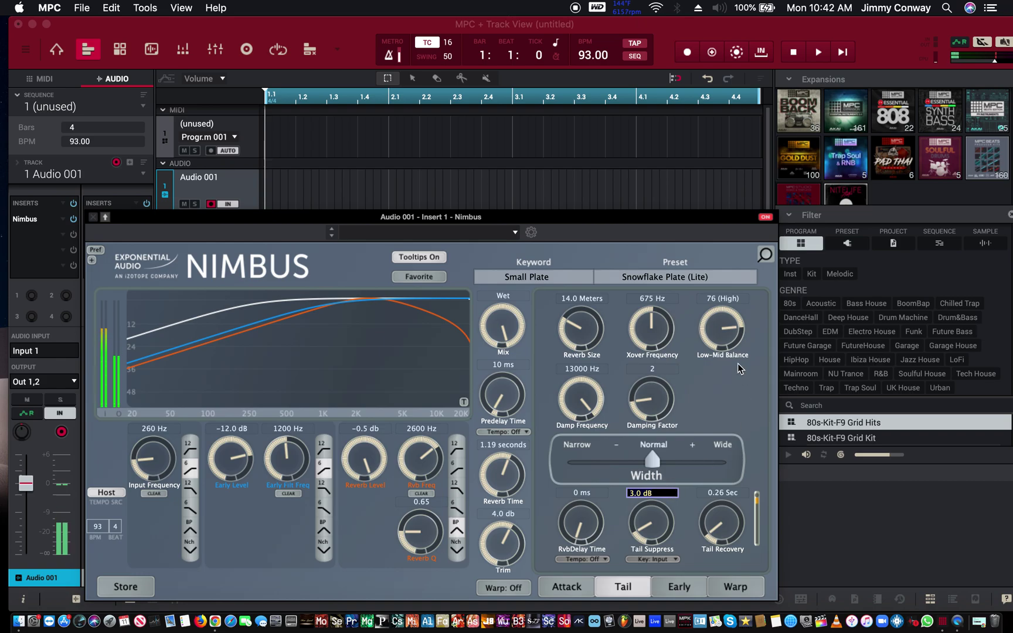
click(651, 277)
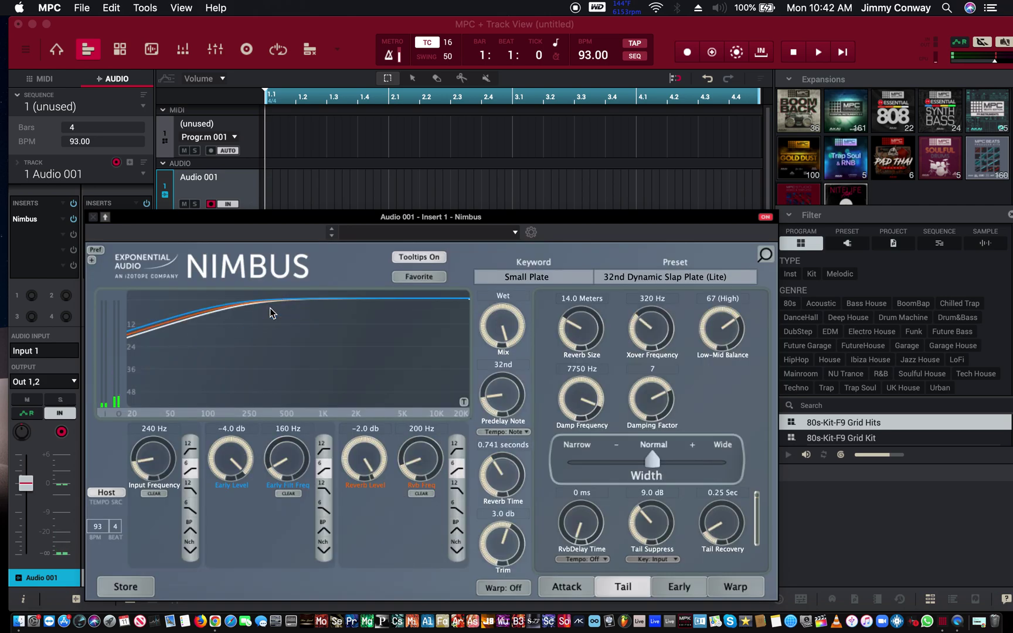
mouse_move(271, 312)
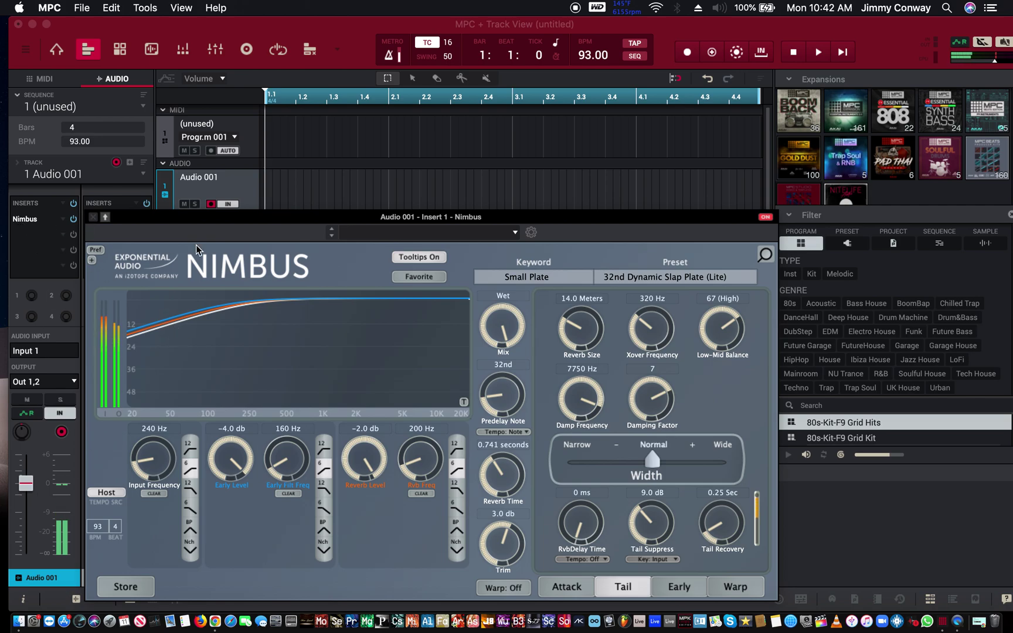
click(640, 276)
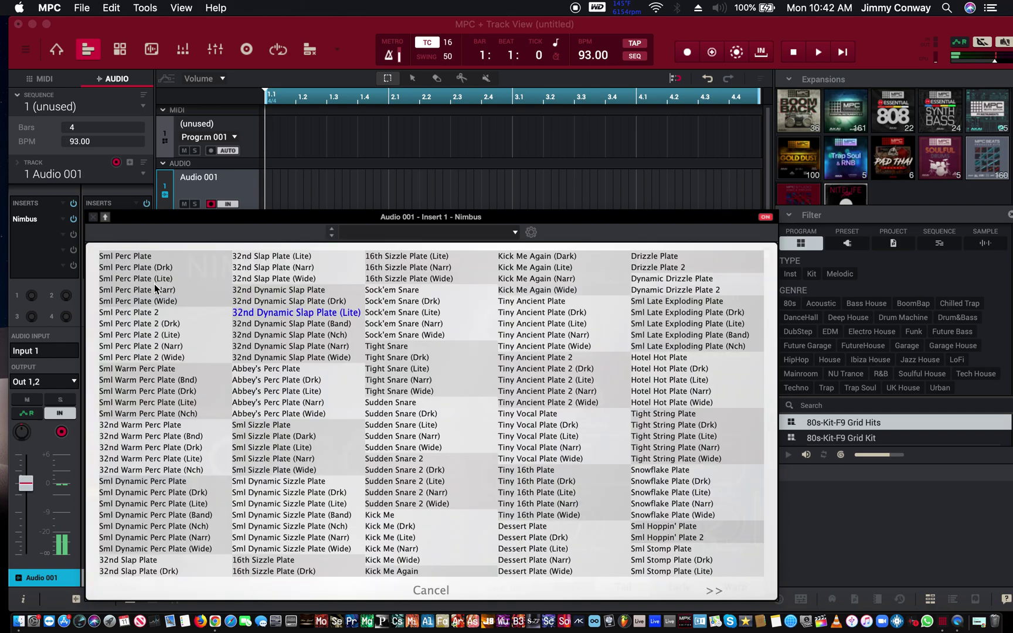
click(146, 257)
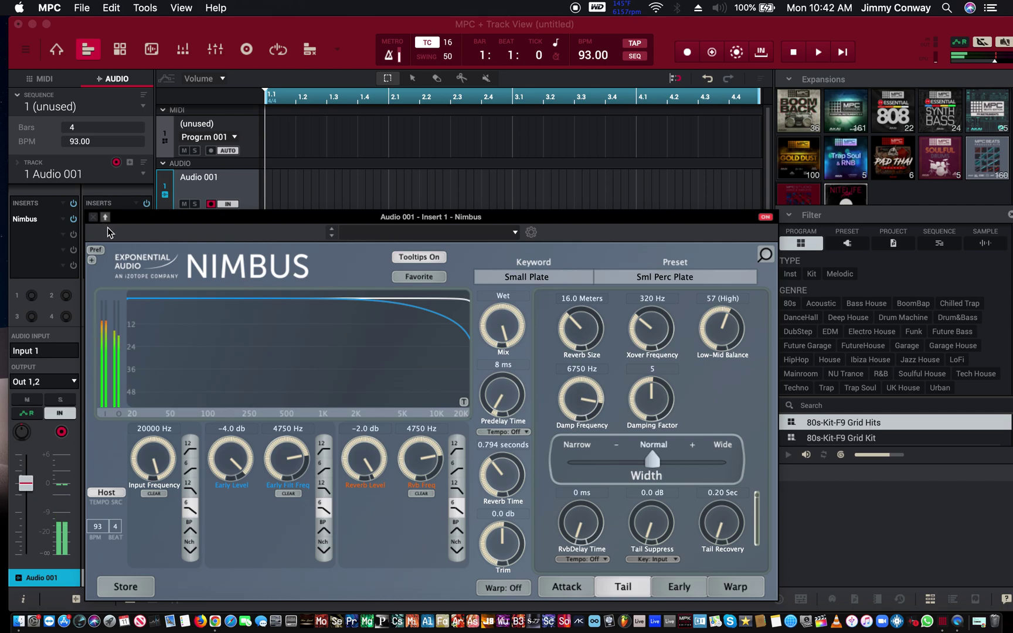
Cycle the Audio 001 monitoring mode through Auto and Off and back to In to compare them.
click(58, 415)
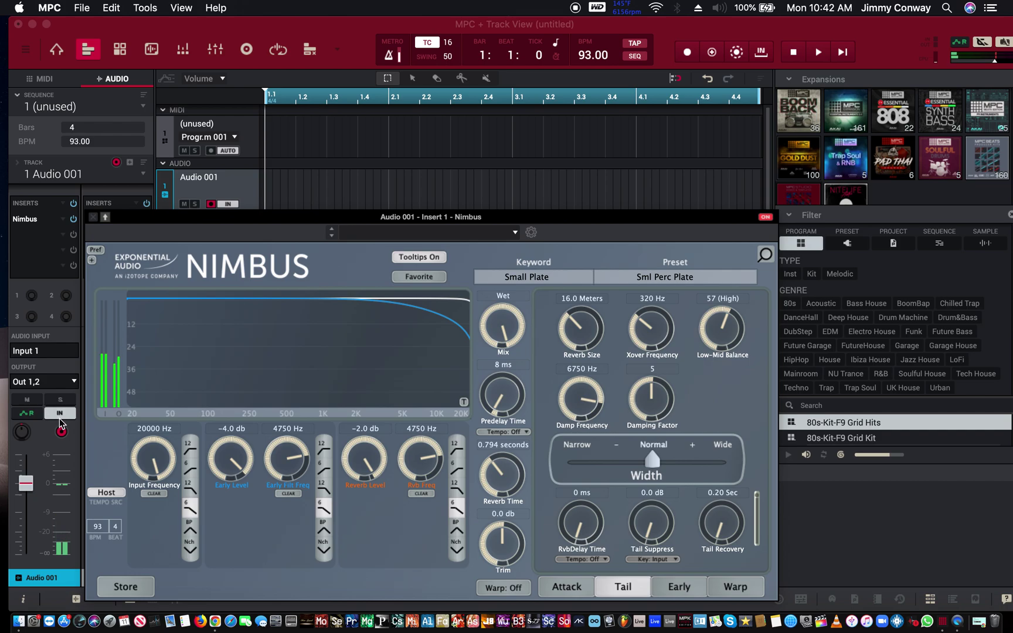
click(61, 413)
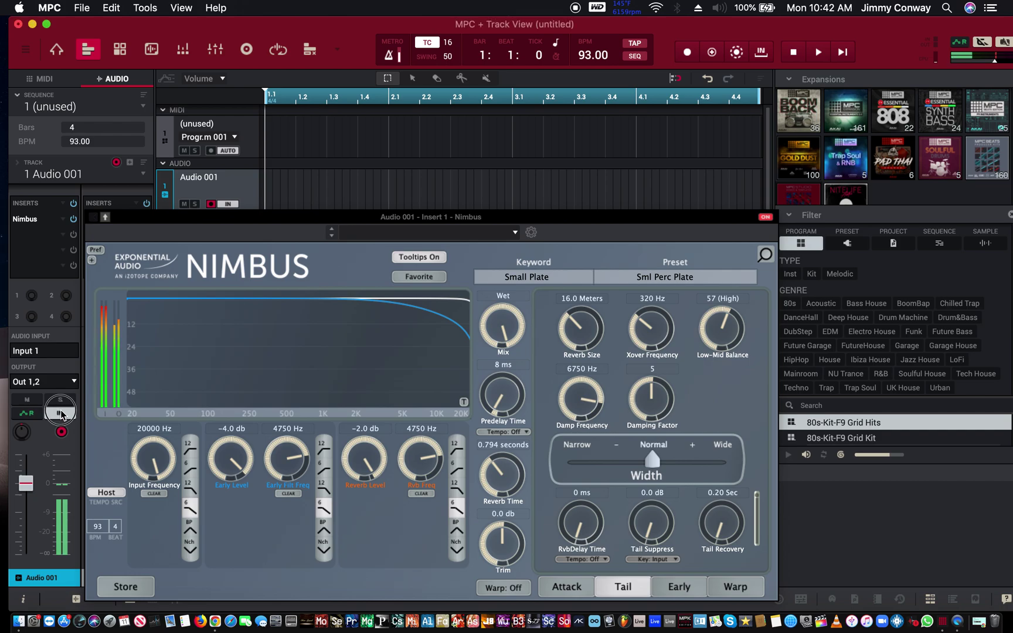
click(61, 412)
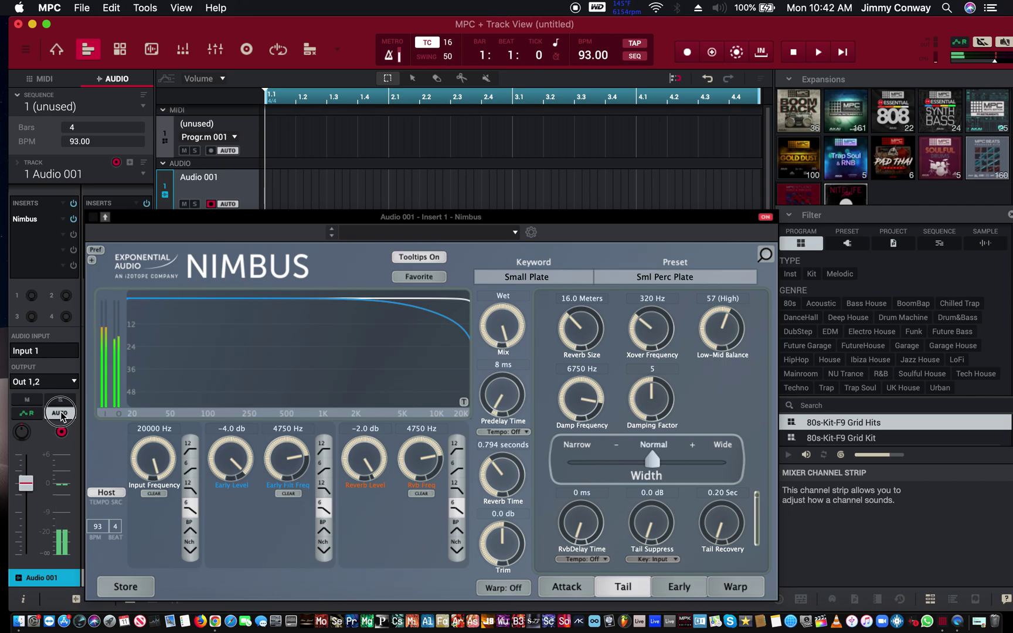
click(61, 413)
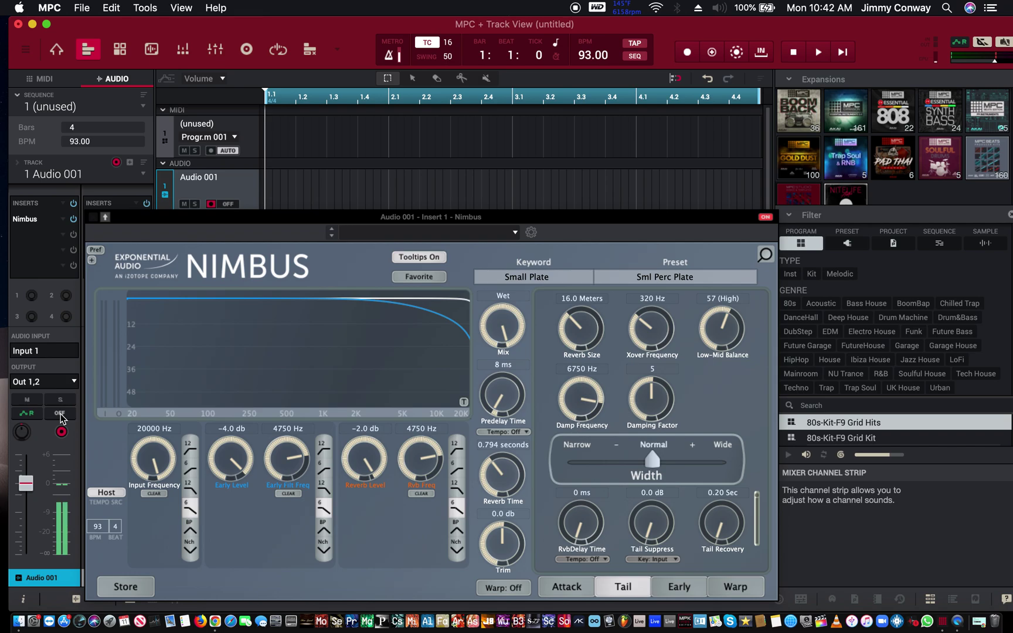
click(57, 412)
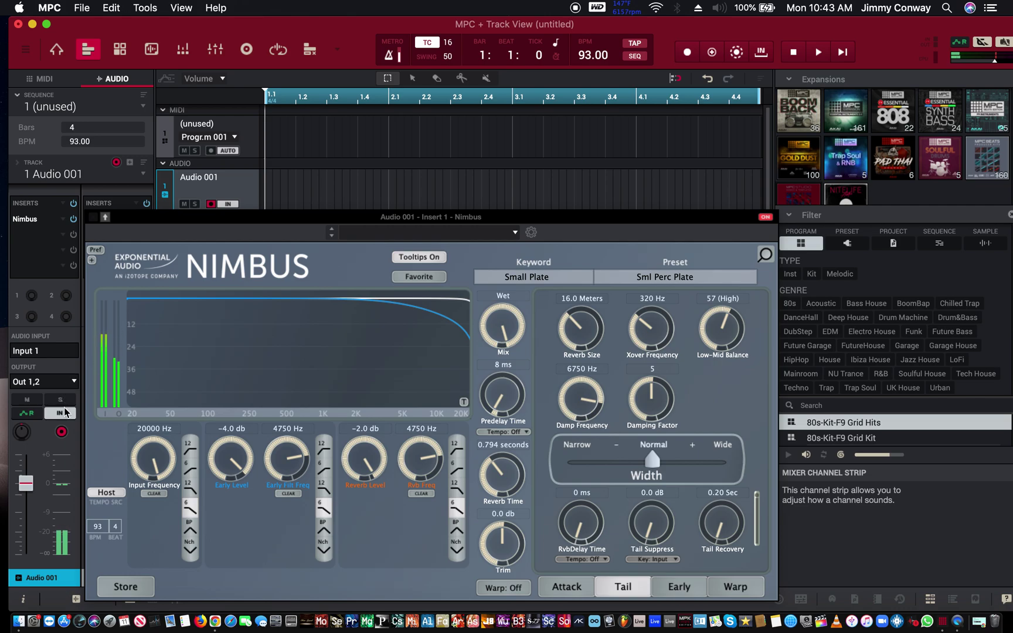
Bypass the Nimbus insert on Audio 001 and set the audio buffer size to 512 samples (11.6 ms) in the preferences.
click(73, 219)
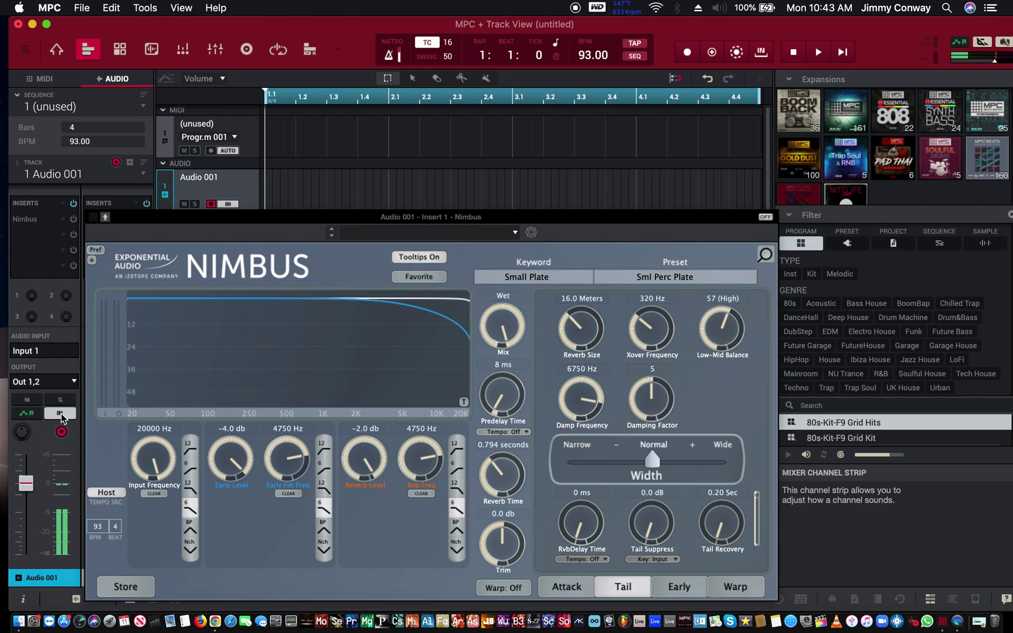
click(61, 7)
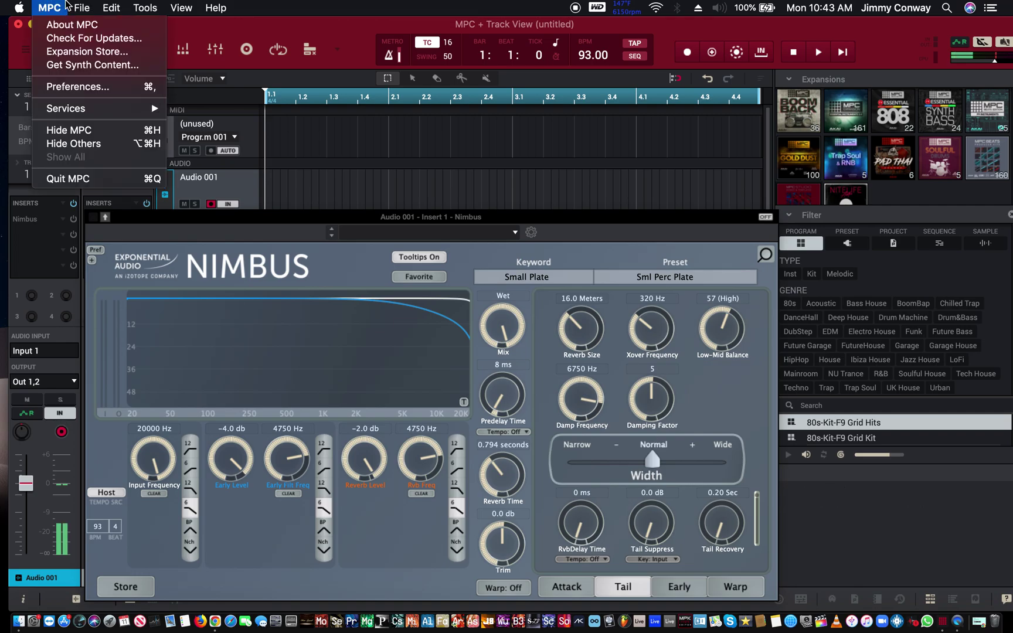
click(67, 86)
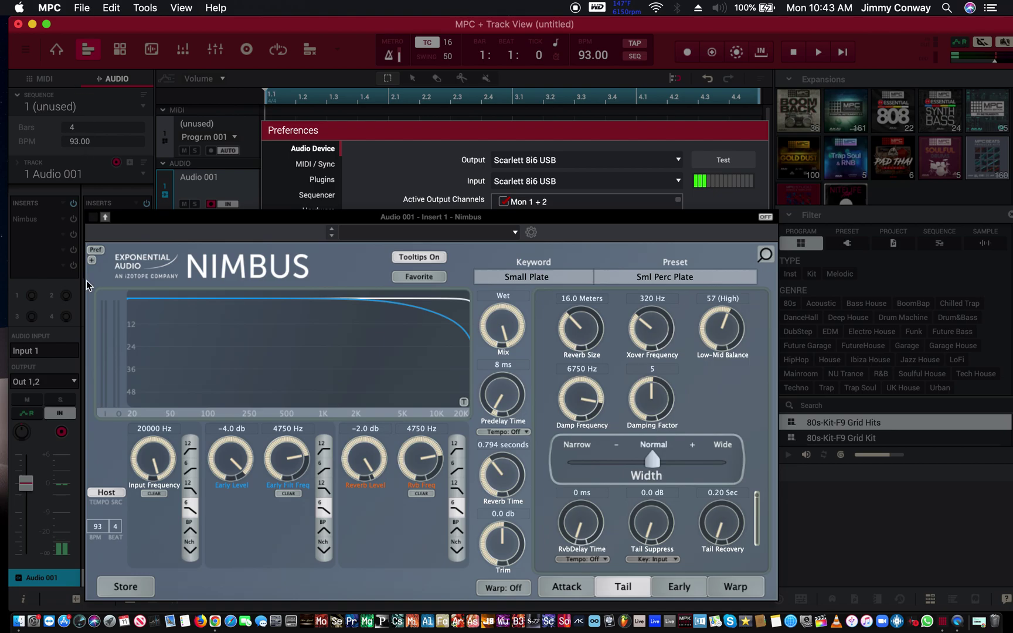
click(94, 216)
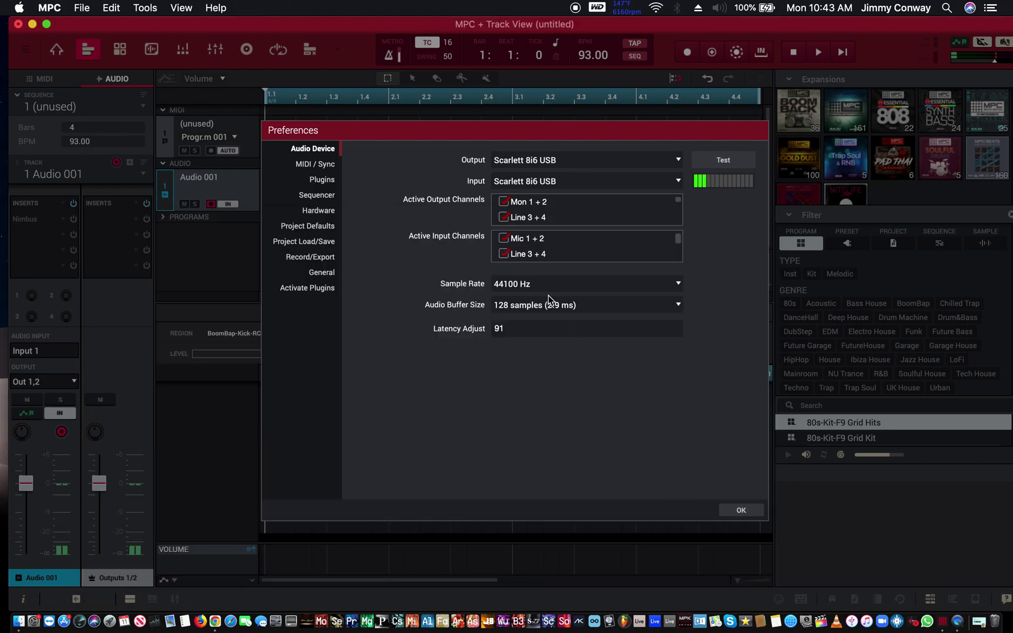
click(516, 306)
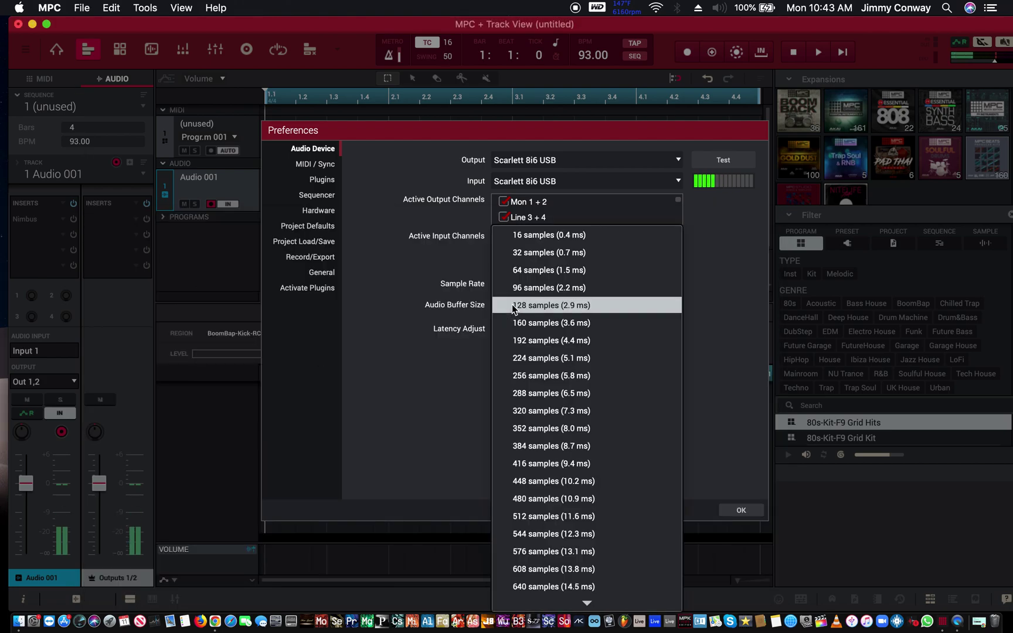
click(547, 519)
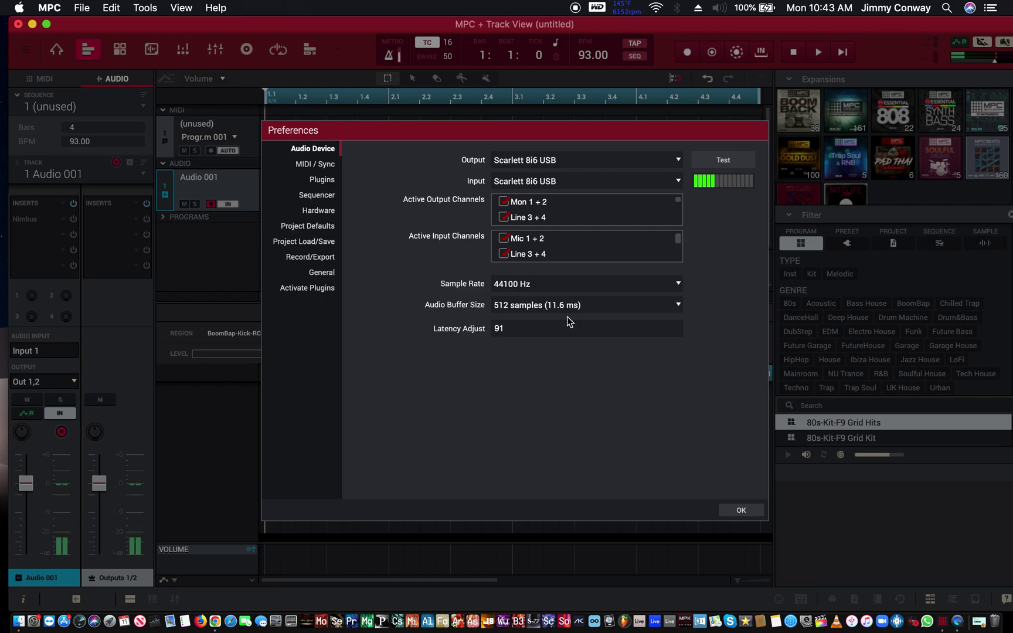
Set the audio buffer size to 96 samples (2.2 ms), close the preferences and switch Audio 001's monitoring to Off.
click(522, 304)
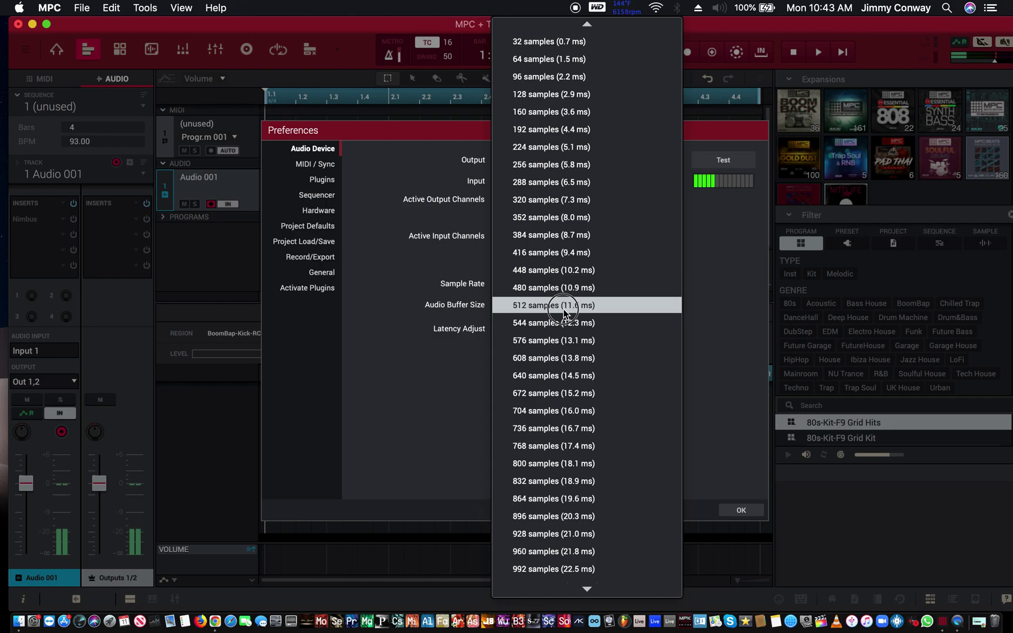
click(580, 78)
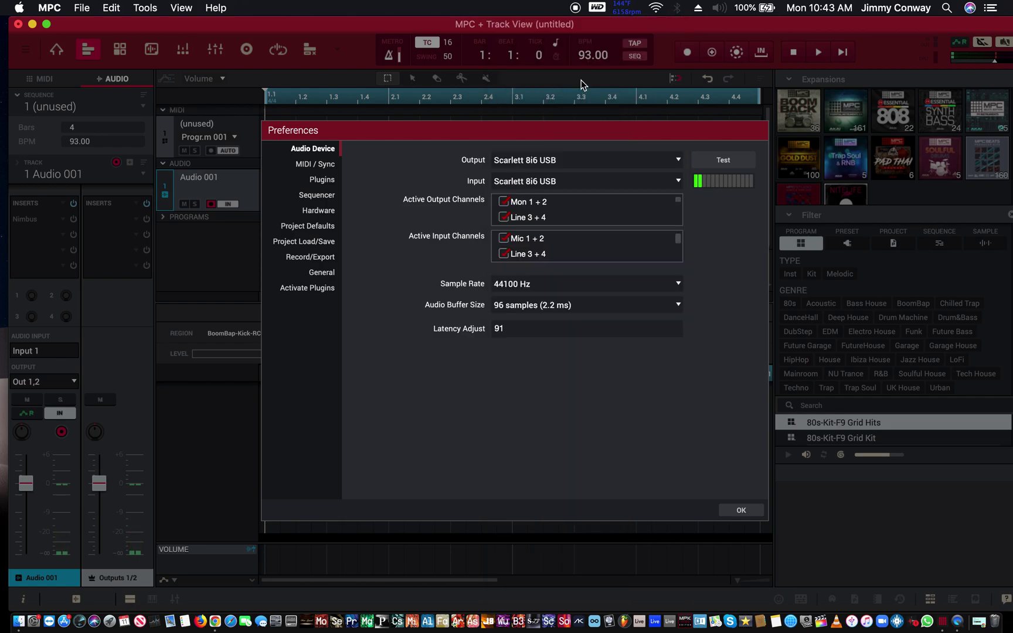
click(743, 511)
click(72, 414)
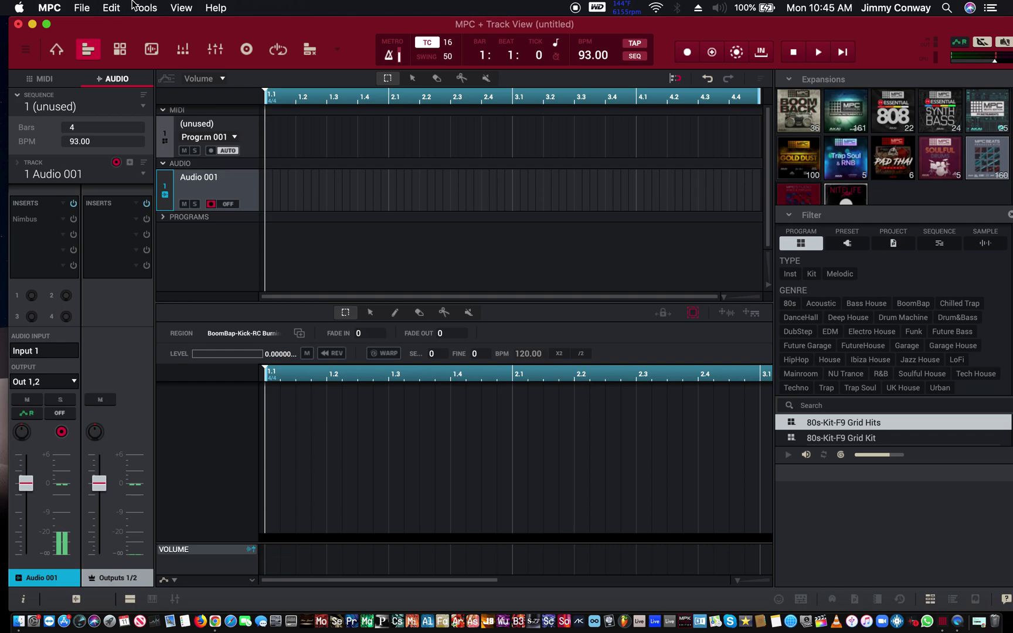
Set the metronome count-in to Off.
click(153, 8)
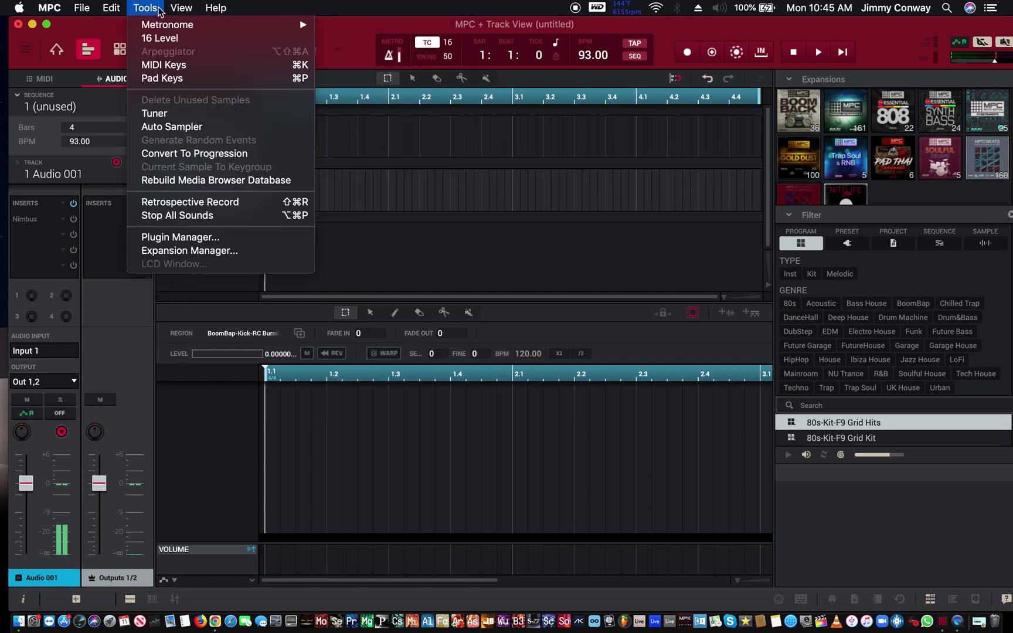
mouse_move(168, 26)
mouse_move(397, 57)
mouse_move(398, 30)
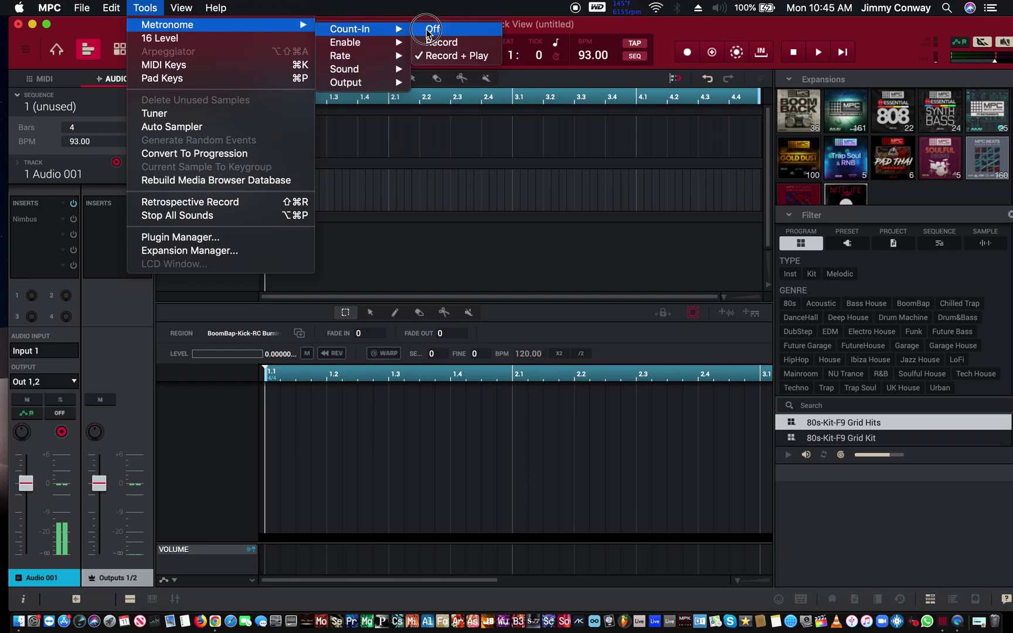
click(427, 29)
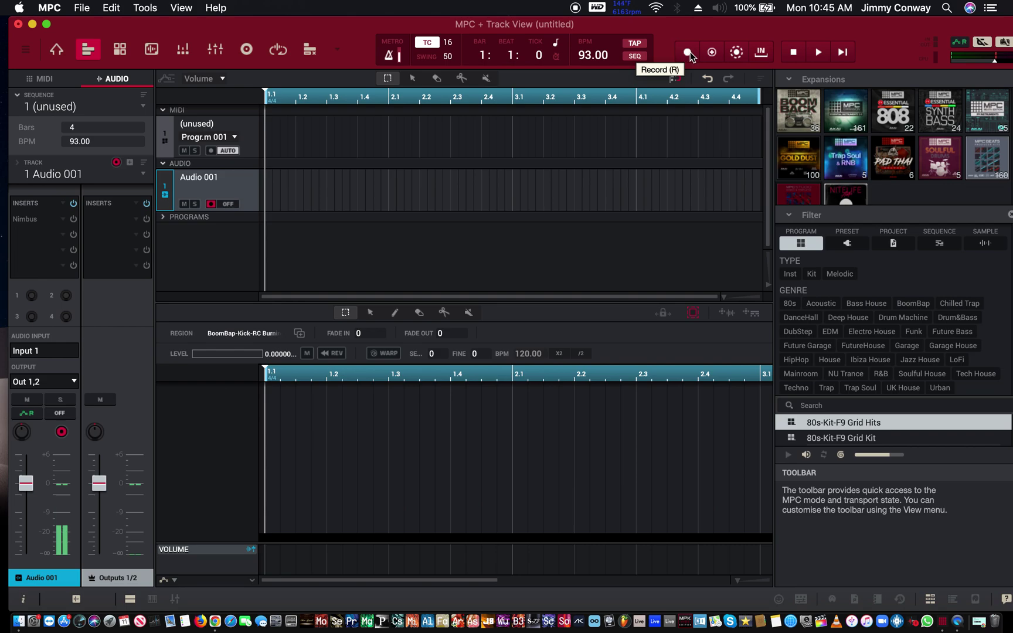
Record a four-bar take from the input onto Audio 001 and play it back.
key(r)
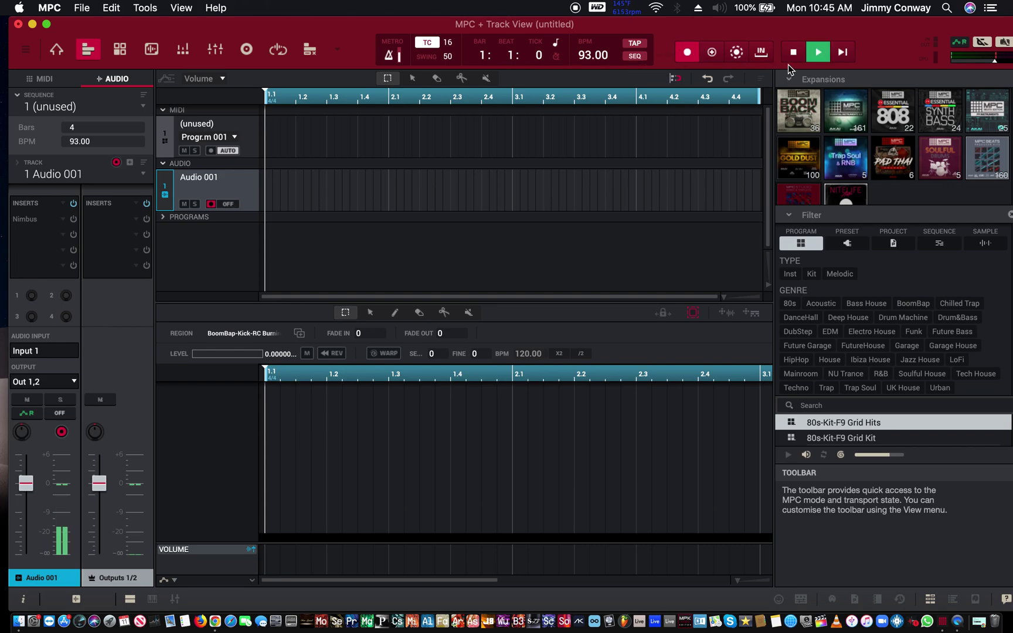
key(space)
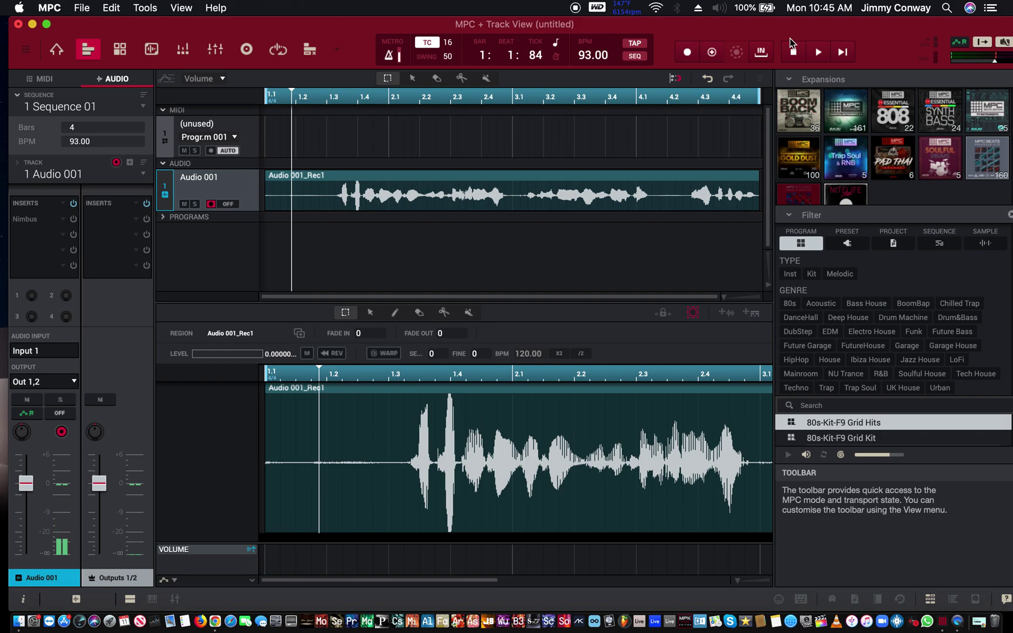
key(space)
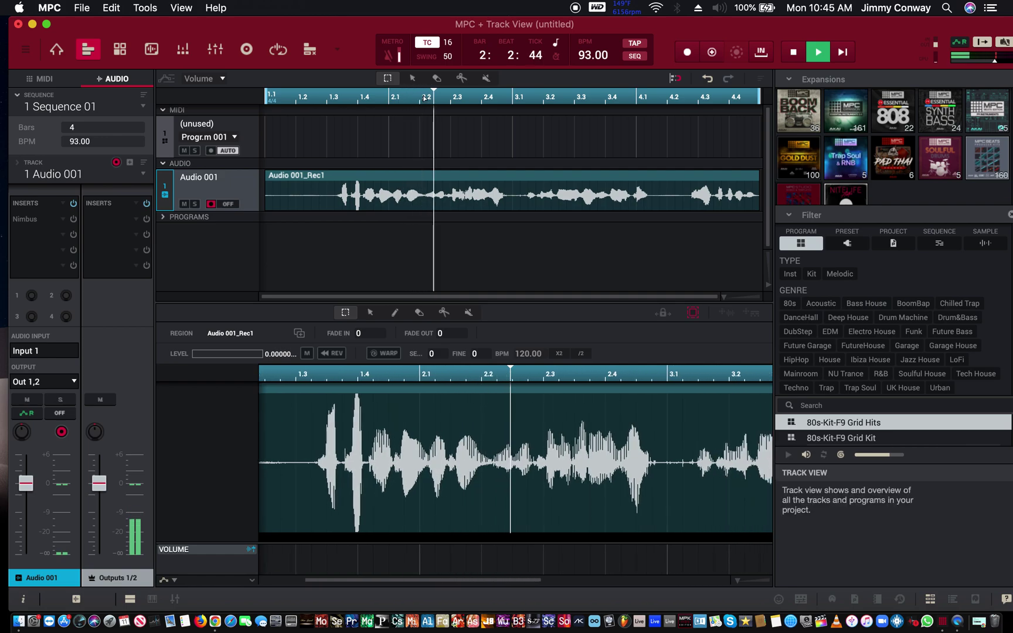
key(space)
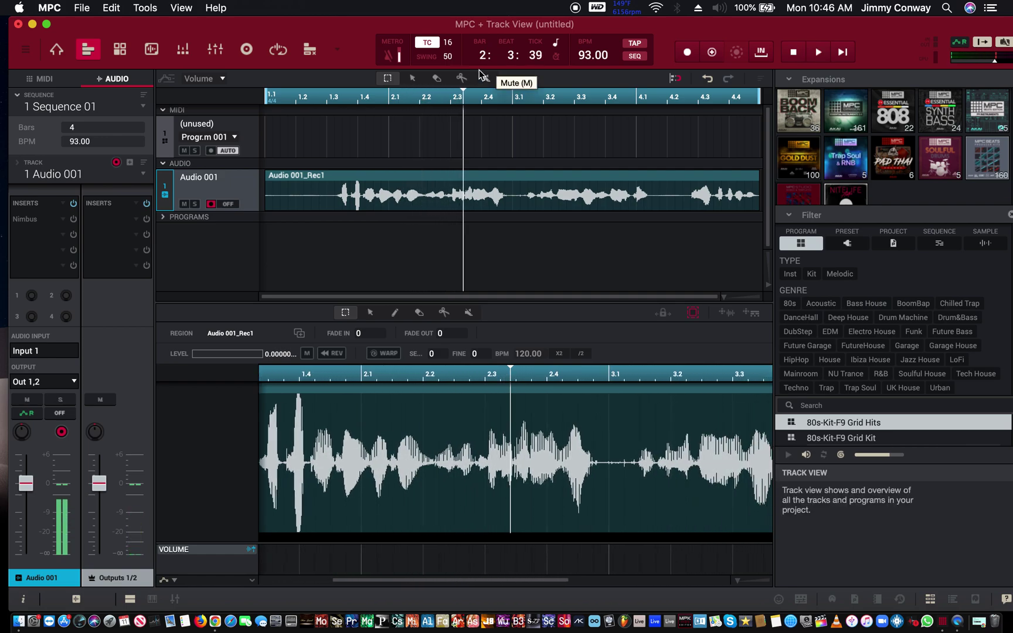
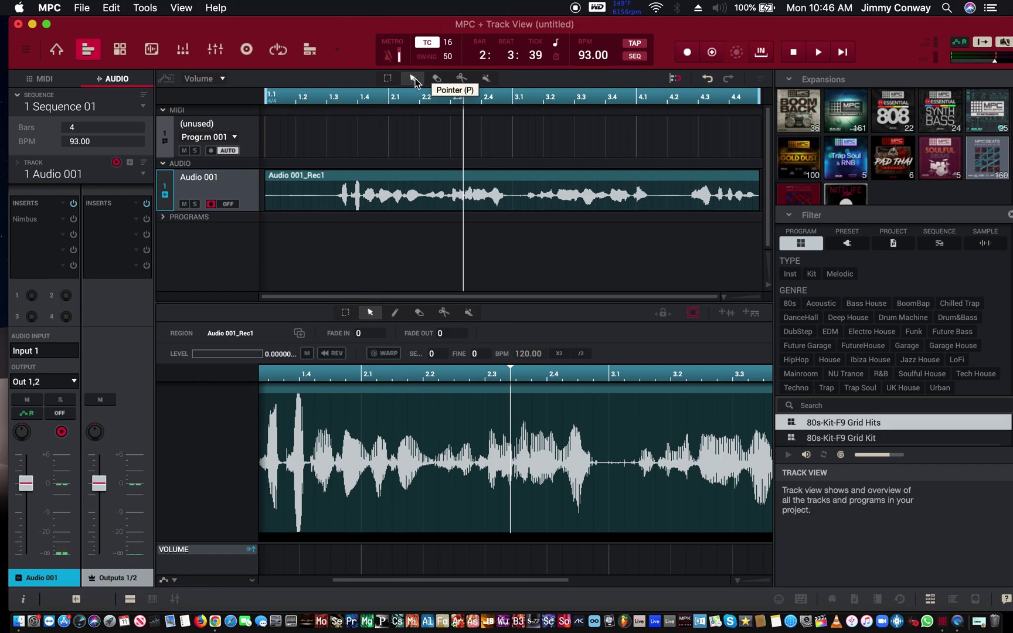
Select the recorded region, marquee a stretch of its waveform from about 2.1 past 2.4, and reselect the region with the Pencil tool.
mouse_move(337, 178)
mouse_down()
mouse_move(458, 186)
mouse_move(349, 187)
mouse_move(401, 191)
mouse_move(340, 202)
mouse_move(418, 221)
mouse_move(484, 231)
mouse_move(509, 217)
mouse_move(323, 187)
mouse_up()
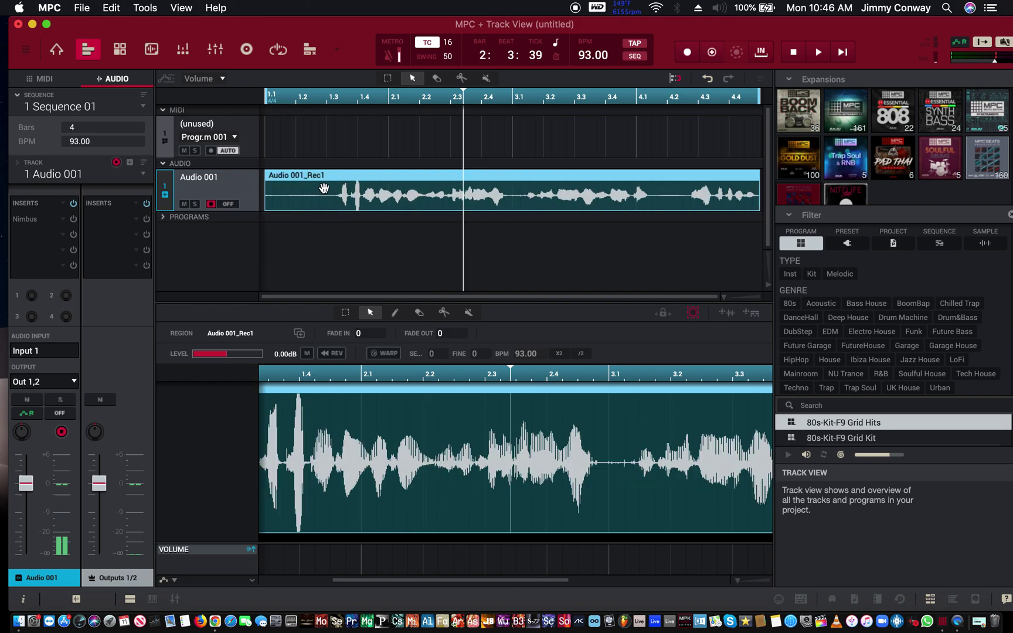
click(388, 79)
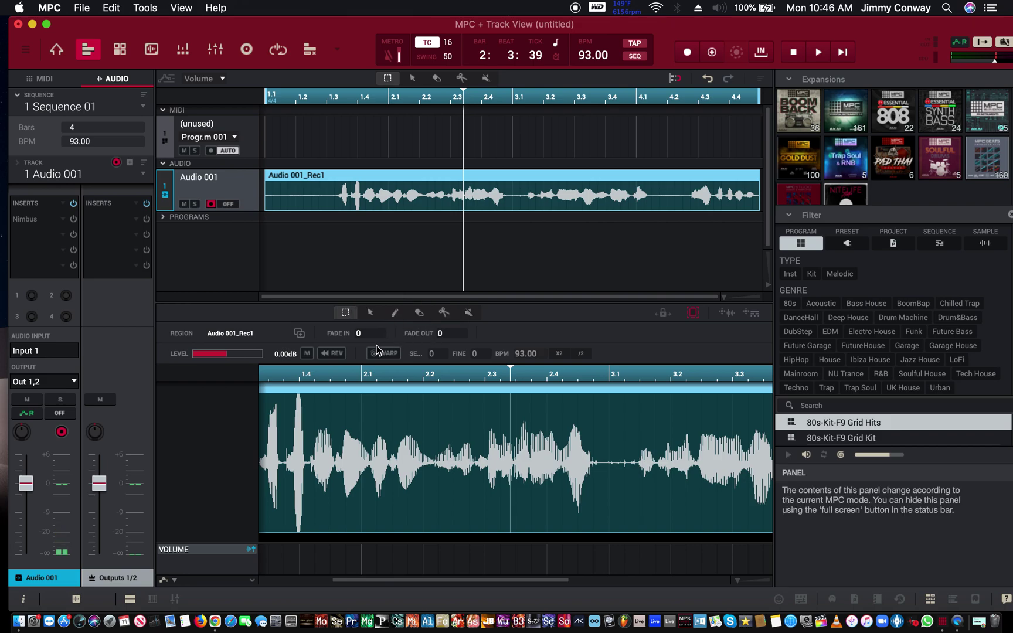
drag(391, 442, 592, 444)
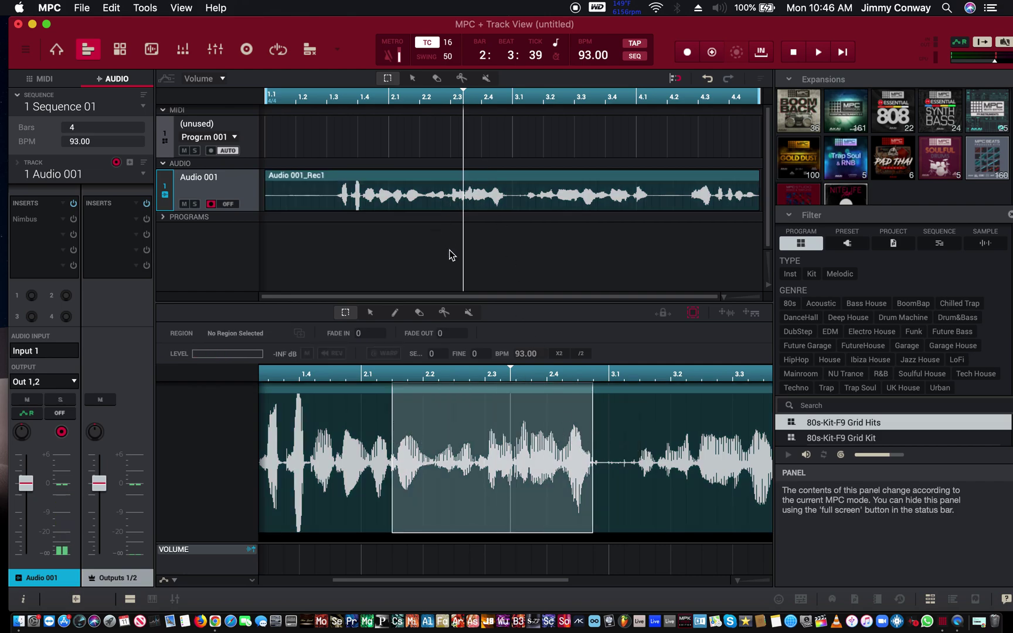
click(395, 312)
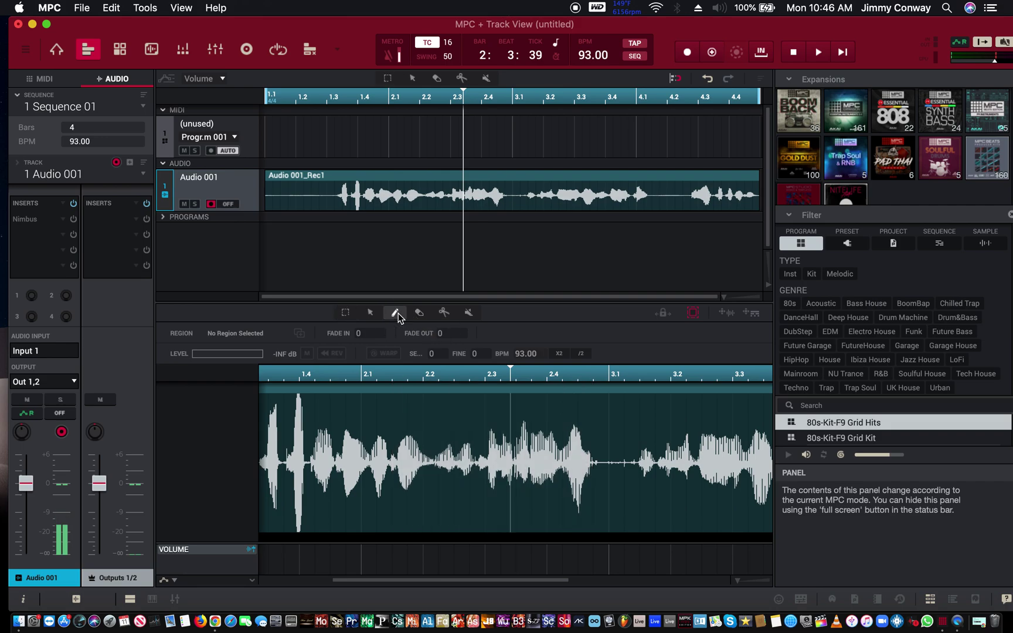
click(376, 406)
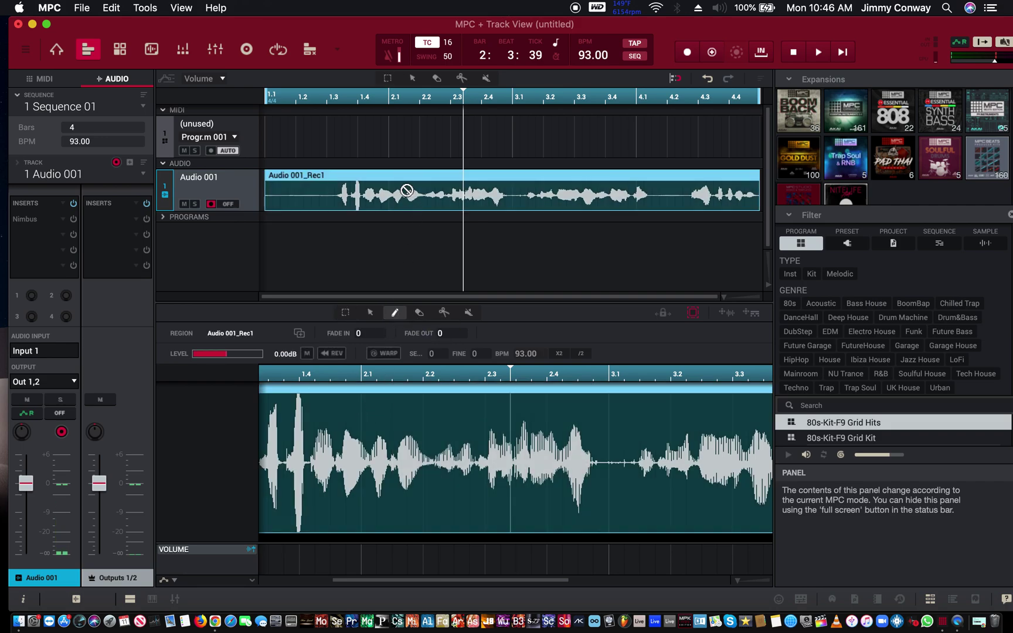
Erase the recorded region from Audio 001 with the Eraser tool and undo the deletion.
click(420, 309)
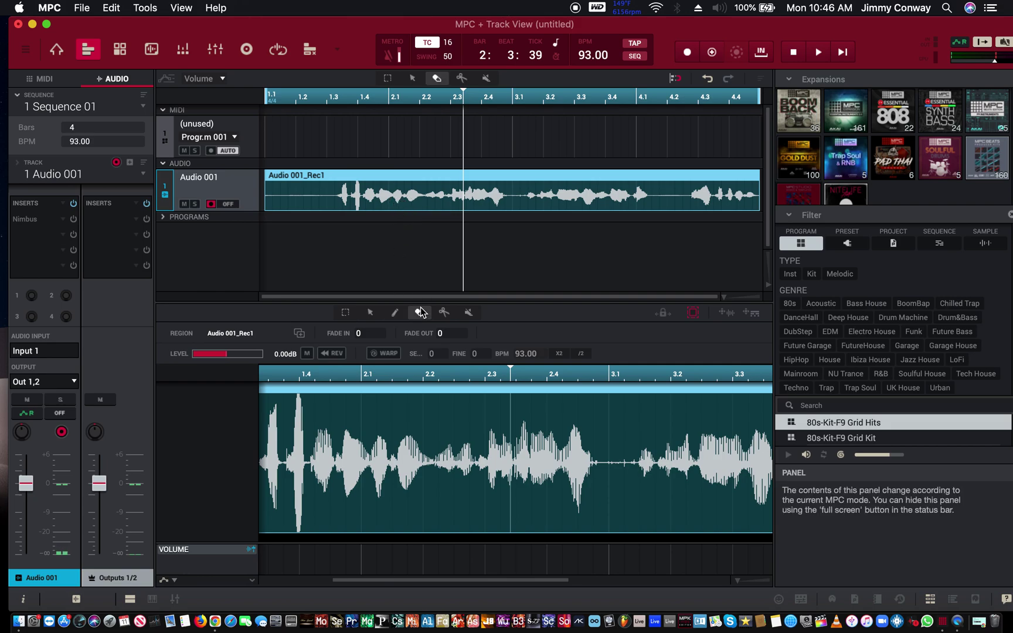
click(412, 191)
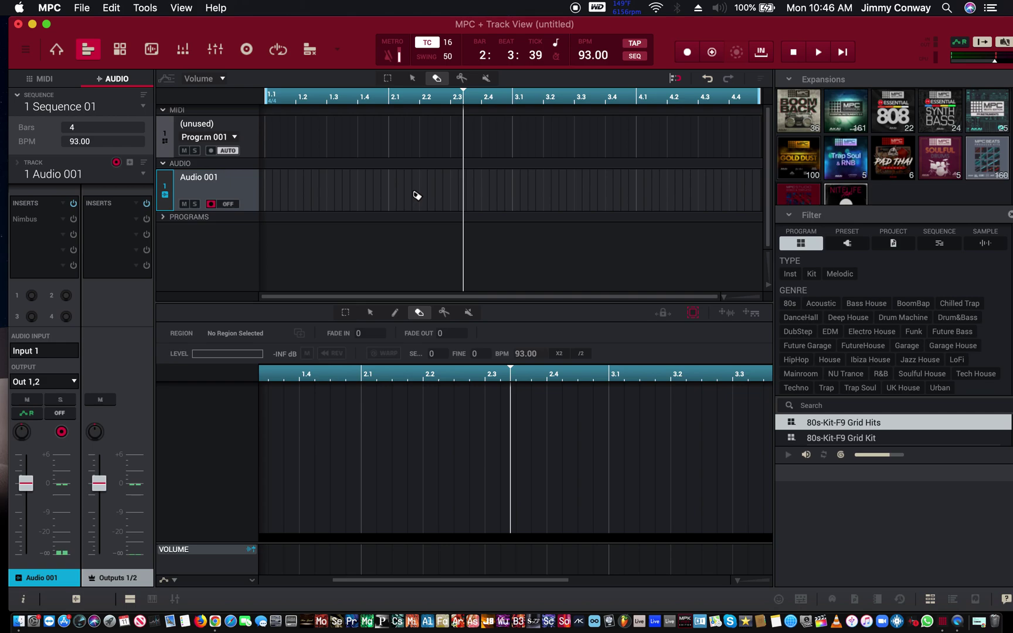
key(super+z)
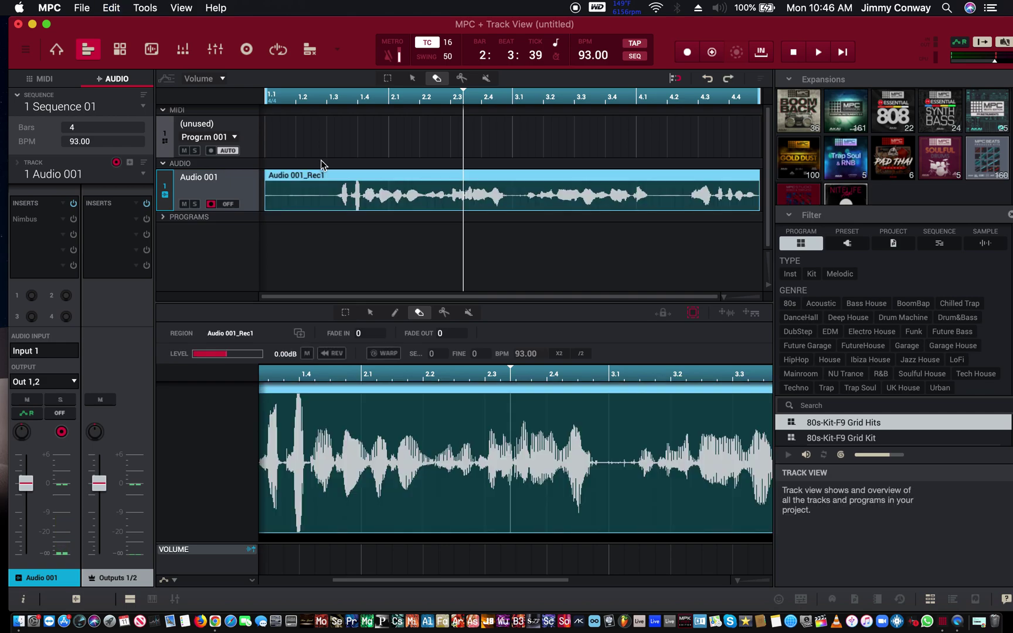
Split the recorded region with the Scissors tool at five points between beats 1.4 and 3.3.
click(443, 313)
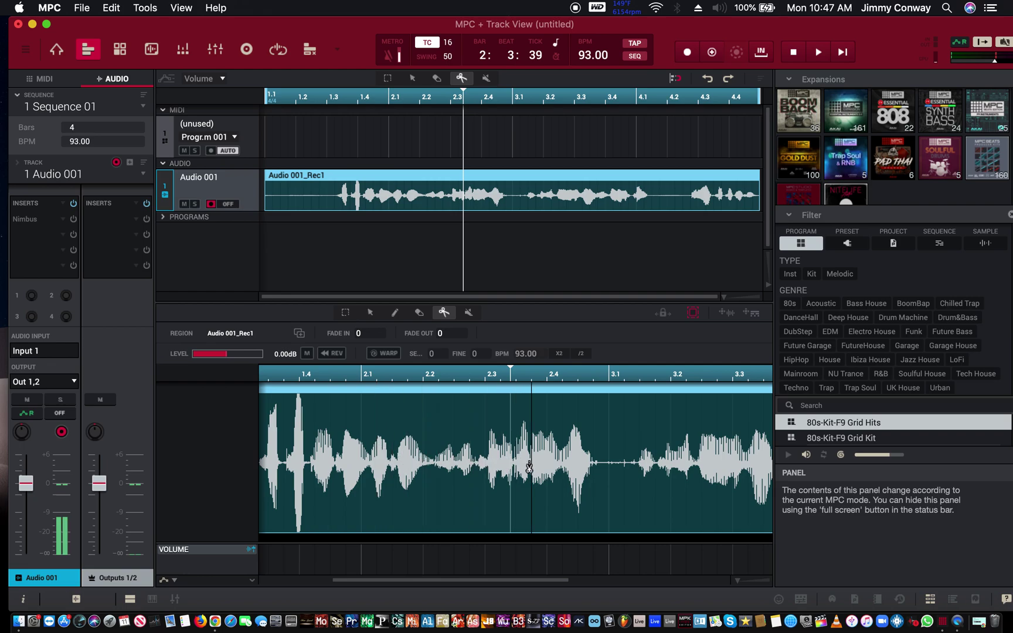
click(392, 460)
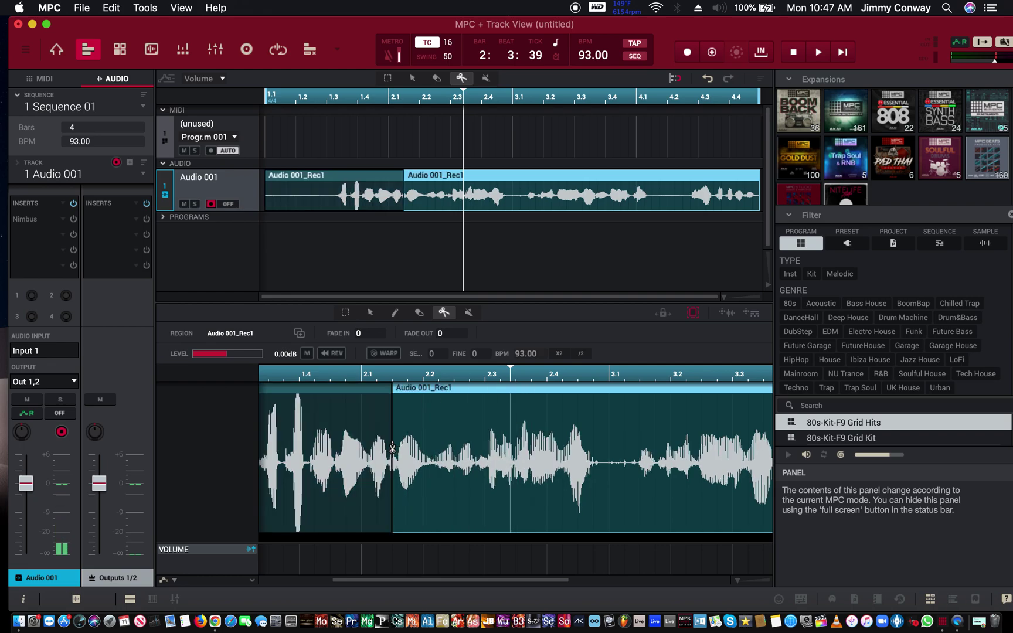
click(455, 457)
click(640, 475)
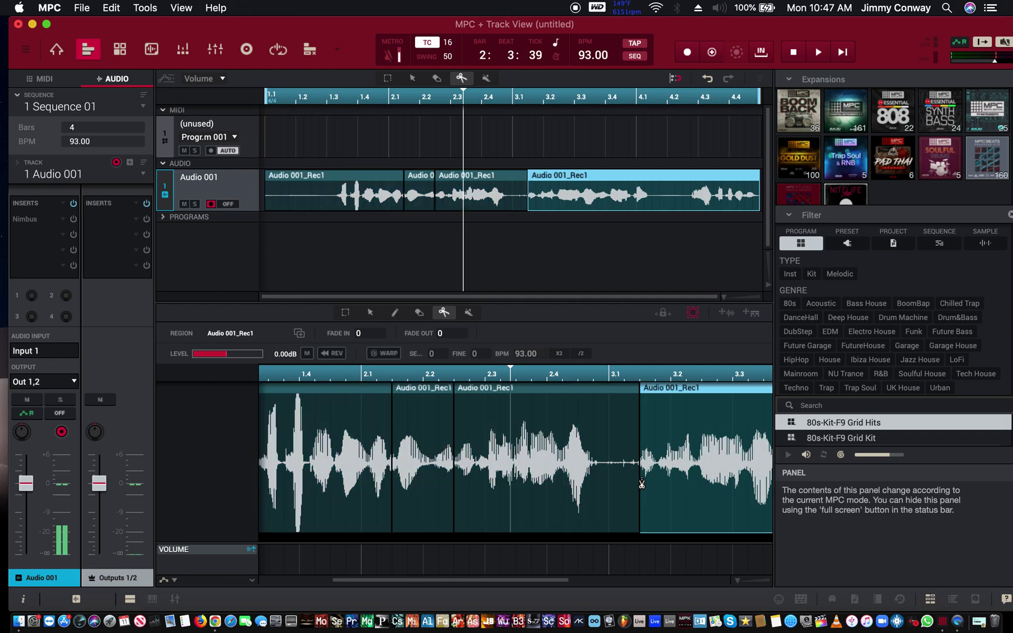
click(702, 495)
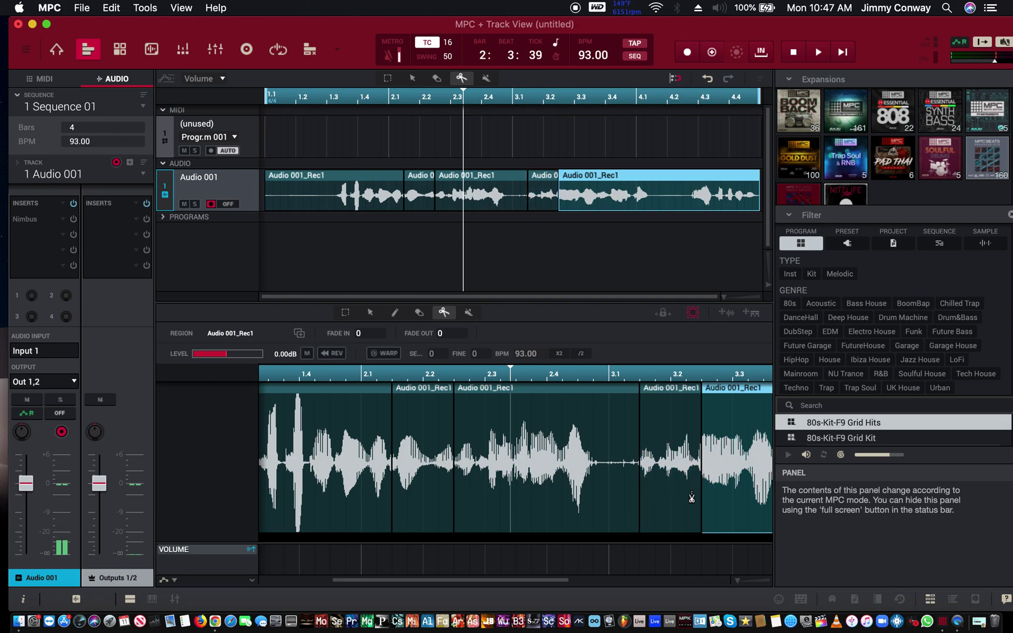
click(328, 452)
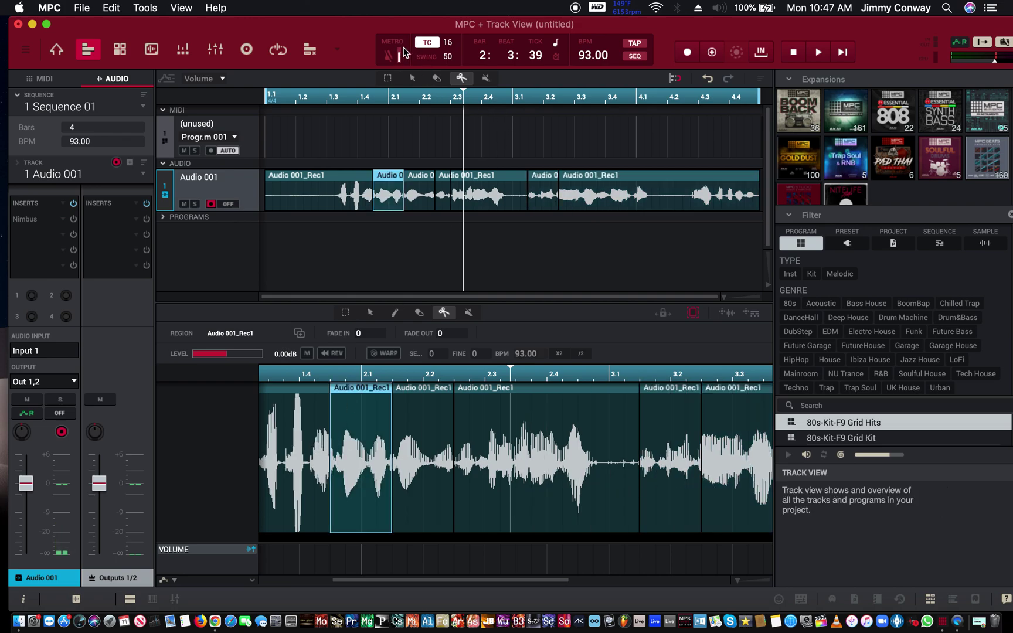
Set the timing correct value to 4 and split the slice between beats 2.2 and 3.2 at two more points.
click(448, 50)
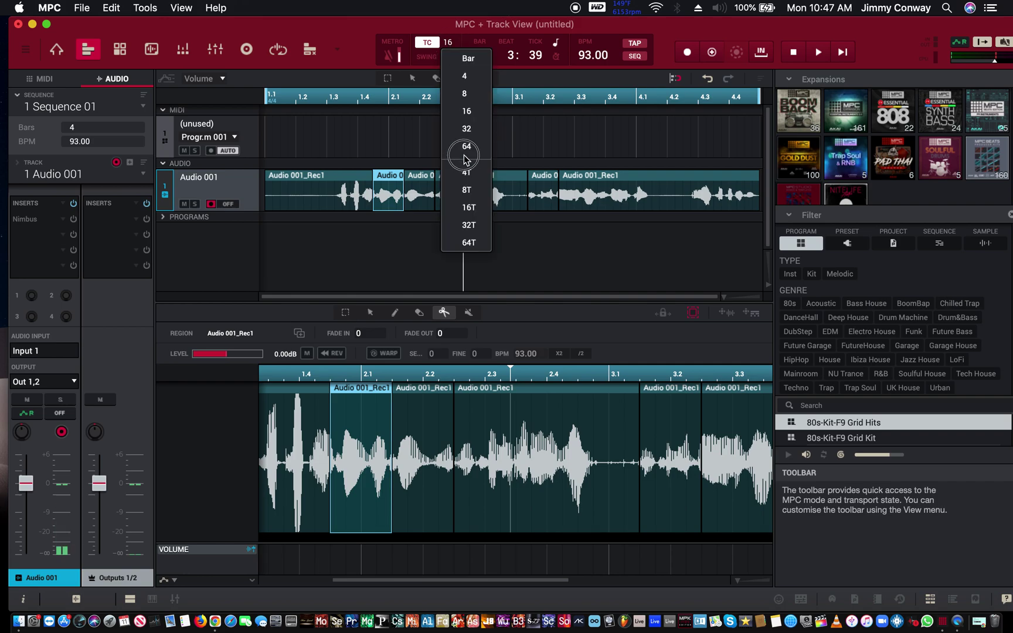
click(478, 79)
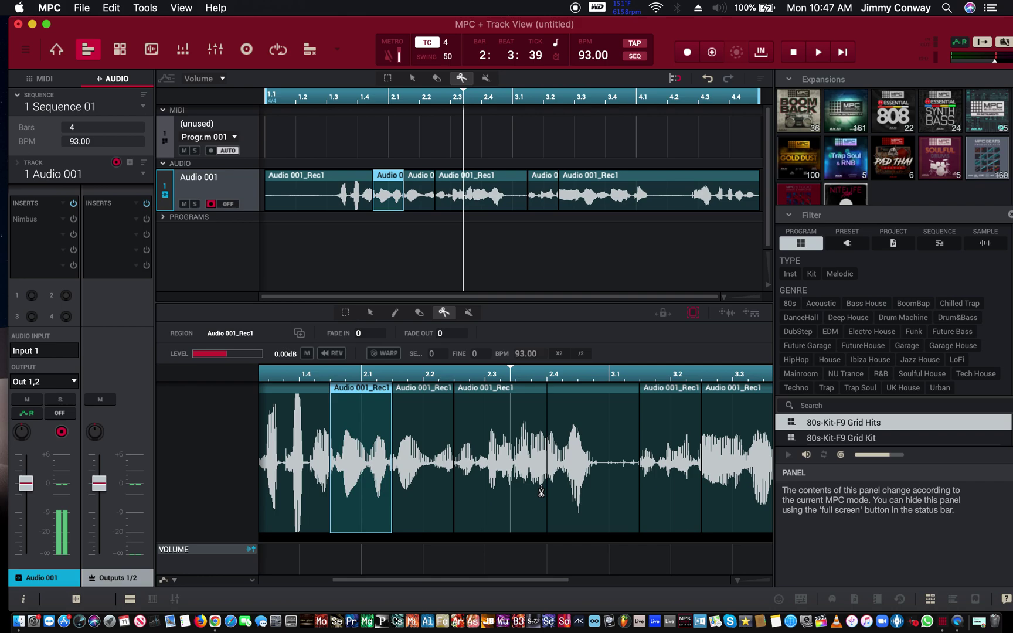
click(591, 487)
click(489, 440)
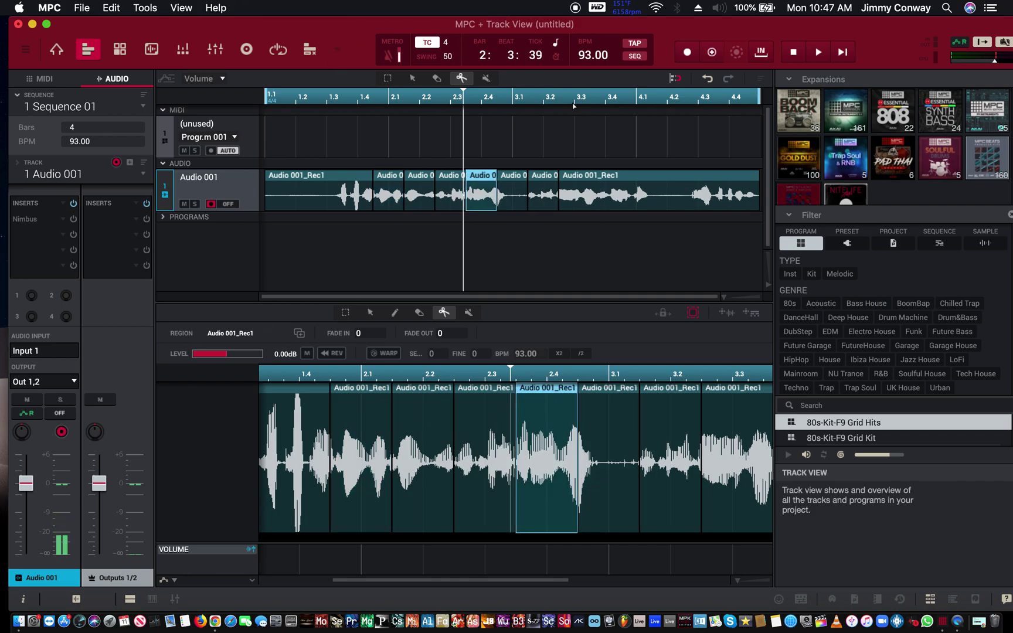
Mute the two adjacent slices around beats 2.2 and 2.3 and the slice around beat 3.2 with the Mute tool.
click(490, 82)
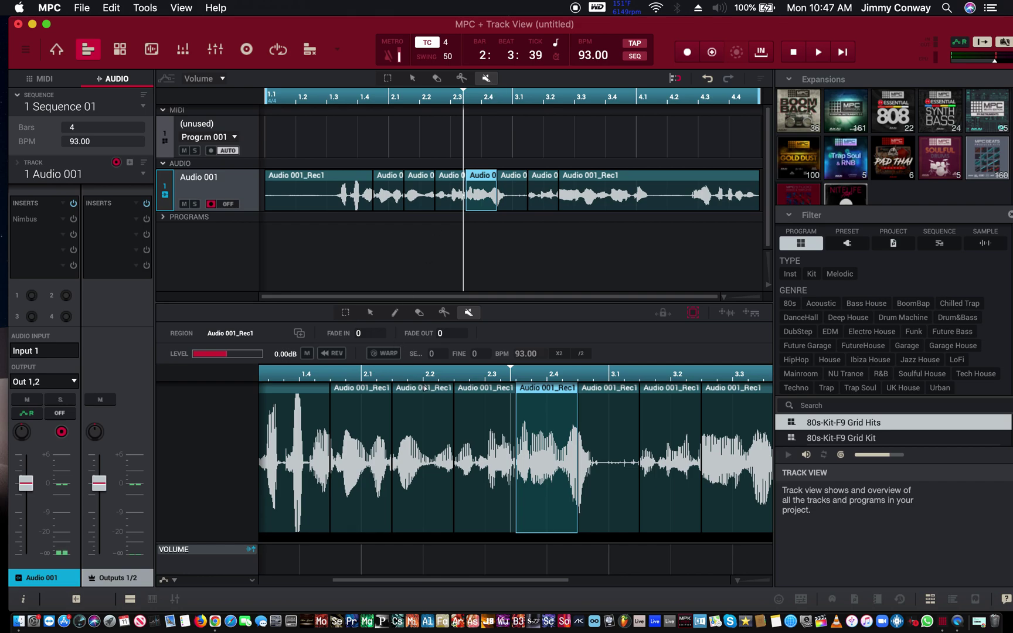
click(412, 445)
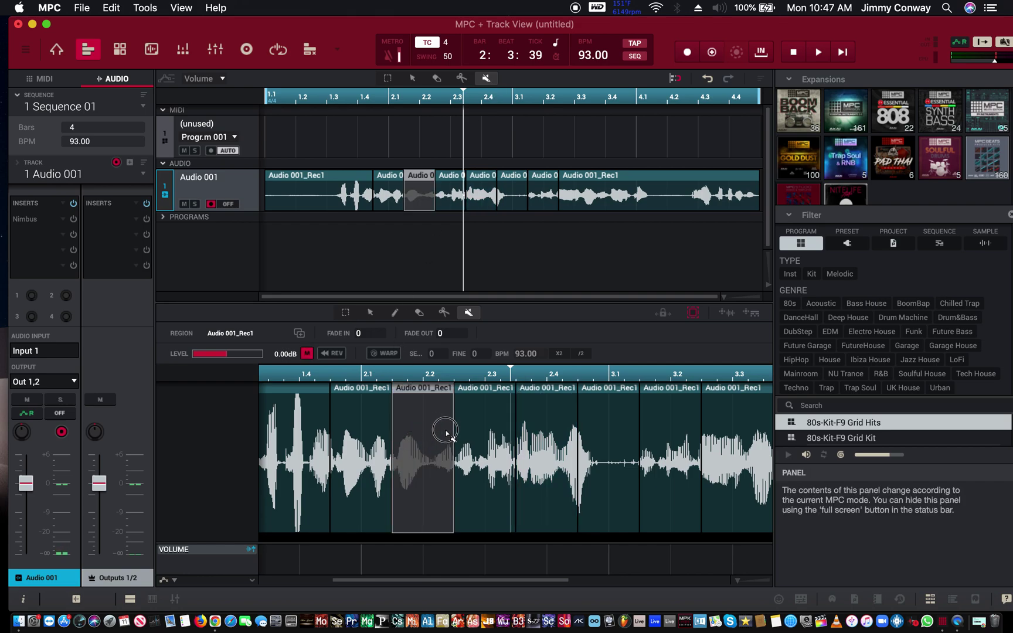
click(477, 453)
click(649, 463)
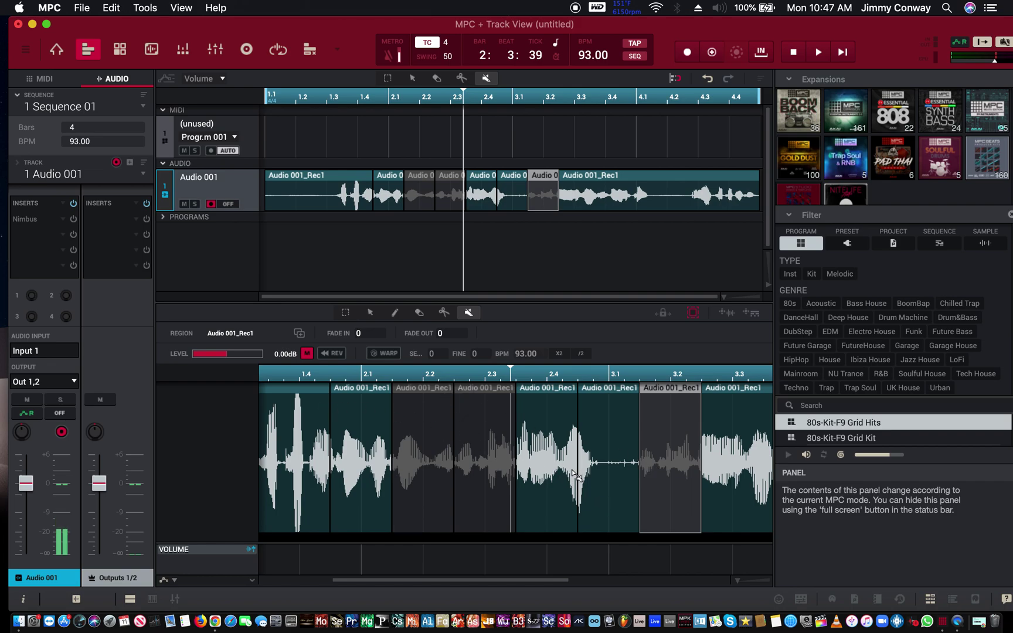
Play back the track with its muted slices and lower the level of the muted slice around beat 3.2 to -19.0 dB.
key(space)
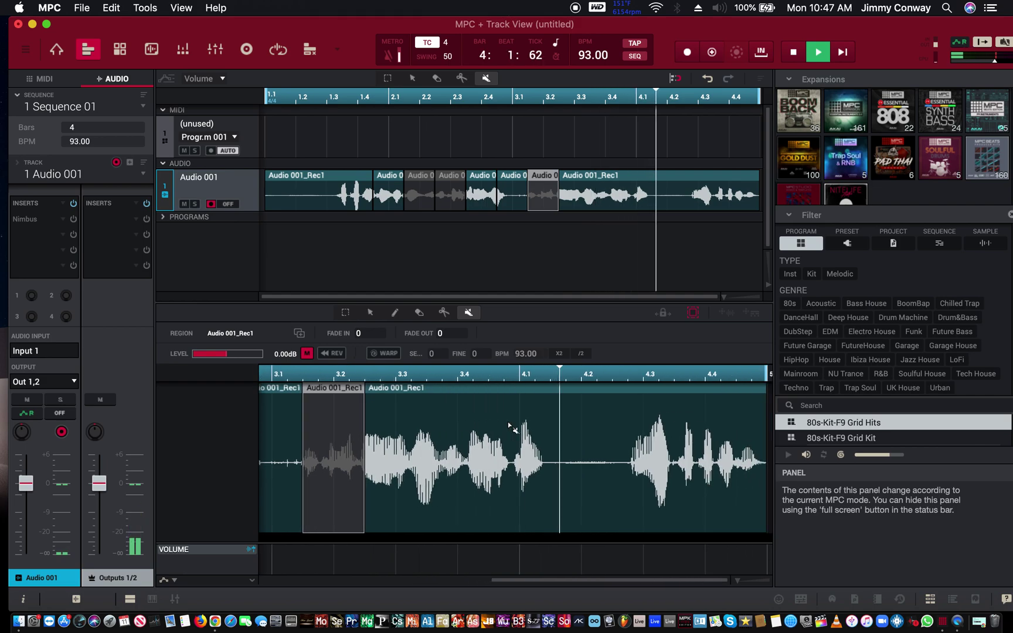
key(space)
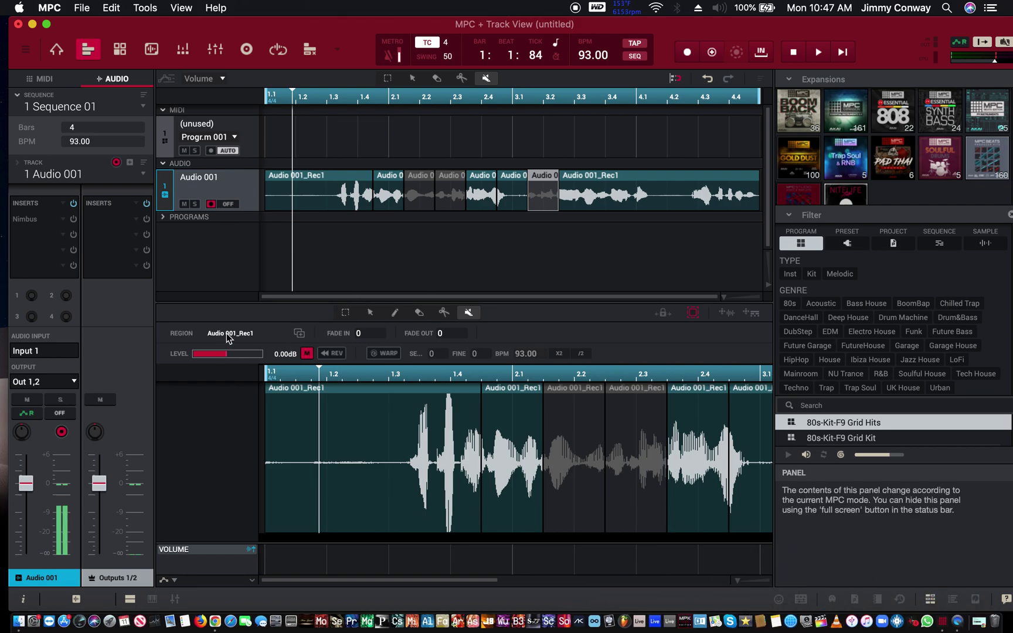
key(space)
mouse_move(225, 354)
mouse_down()
mouse_move(184, 354)
mouse_move(245, 365)
mouse_move(191, 355)
mouse_move(218, 358)
mouse_up()
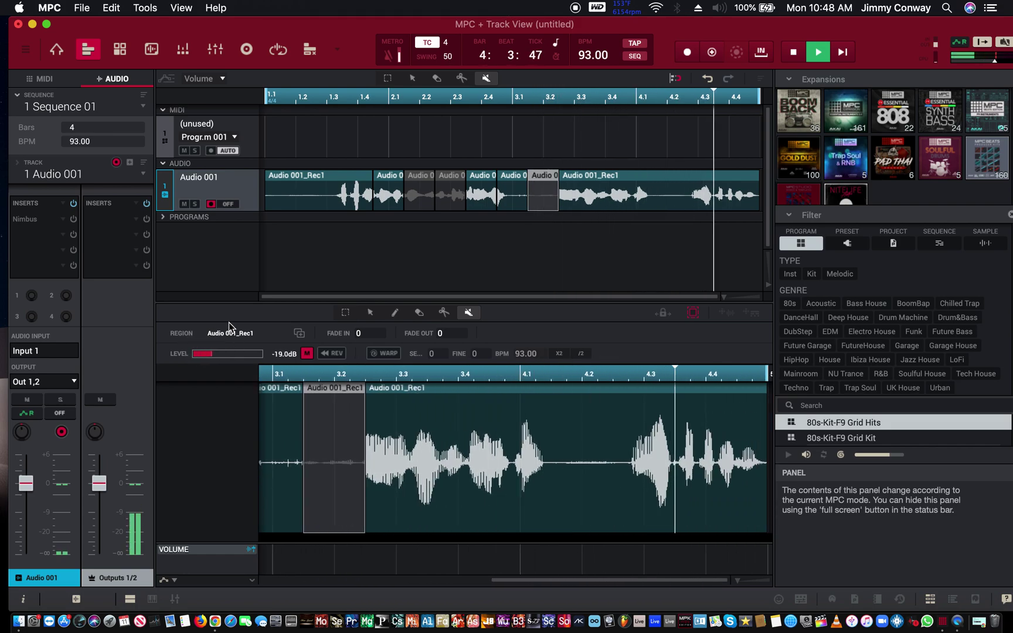